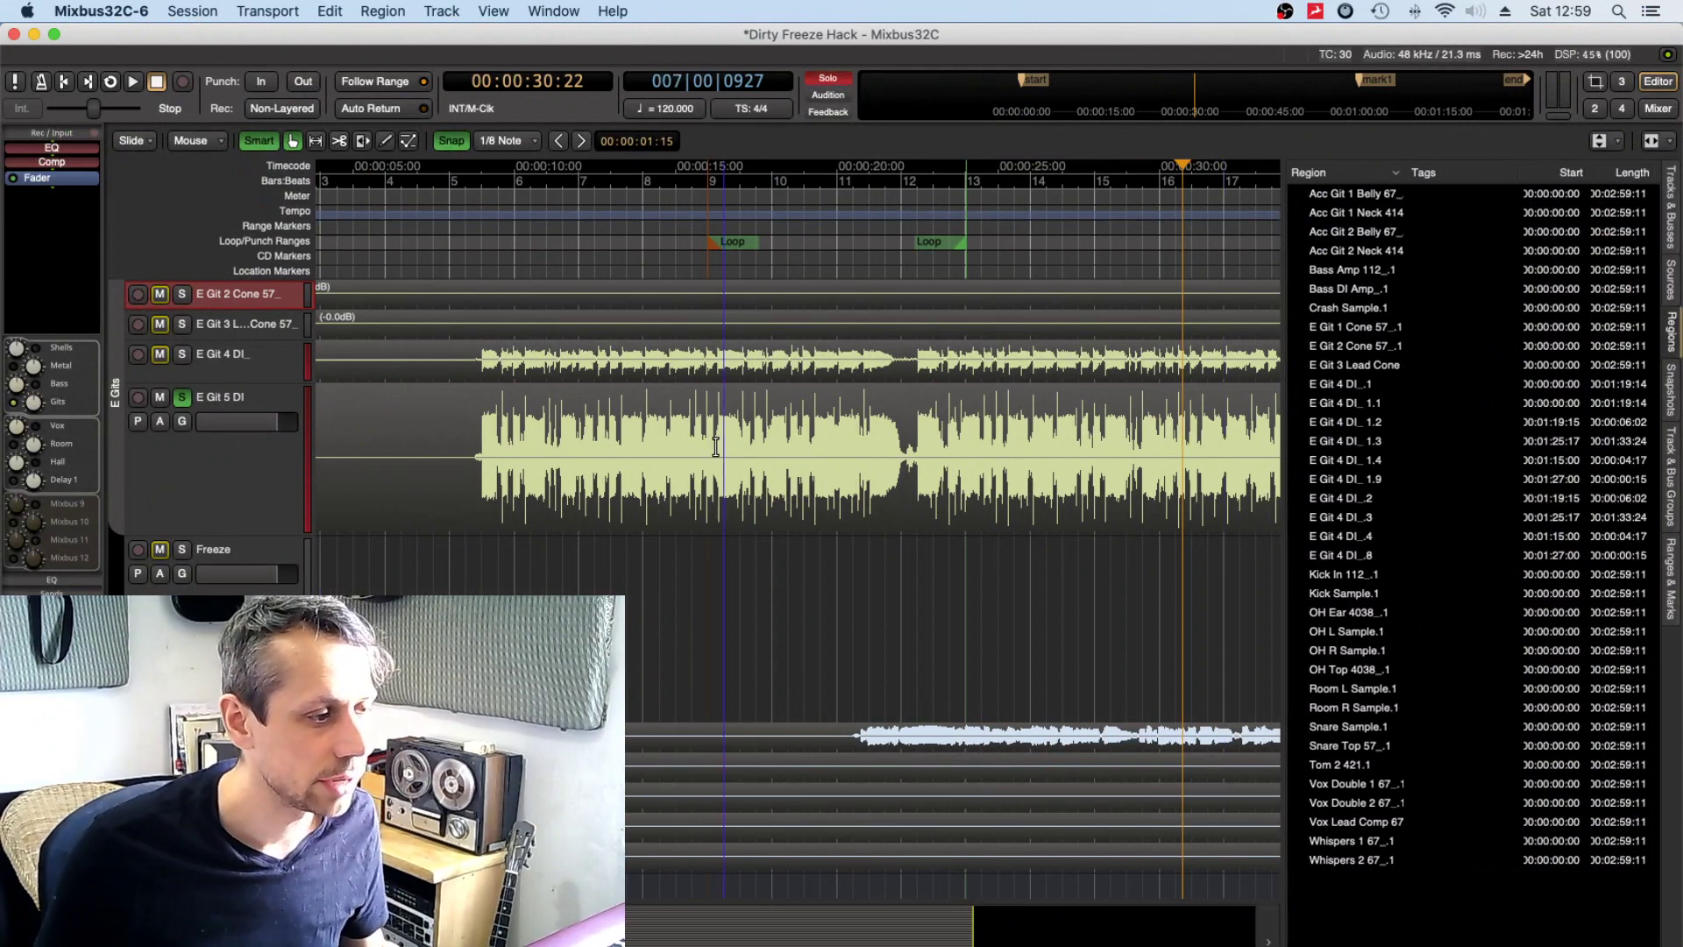
# - Select E Git 5 DI and audition the loop with its Dominator amp plugin
pyautogui.press('Escape')
pyautogui.click(676, 448)
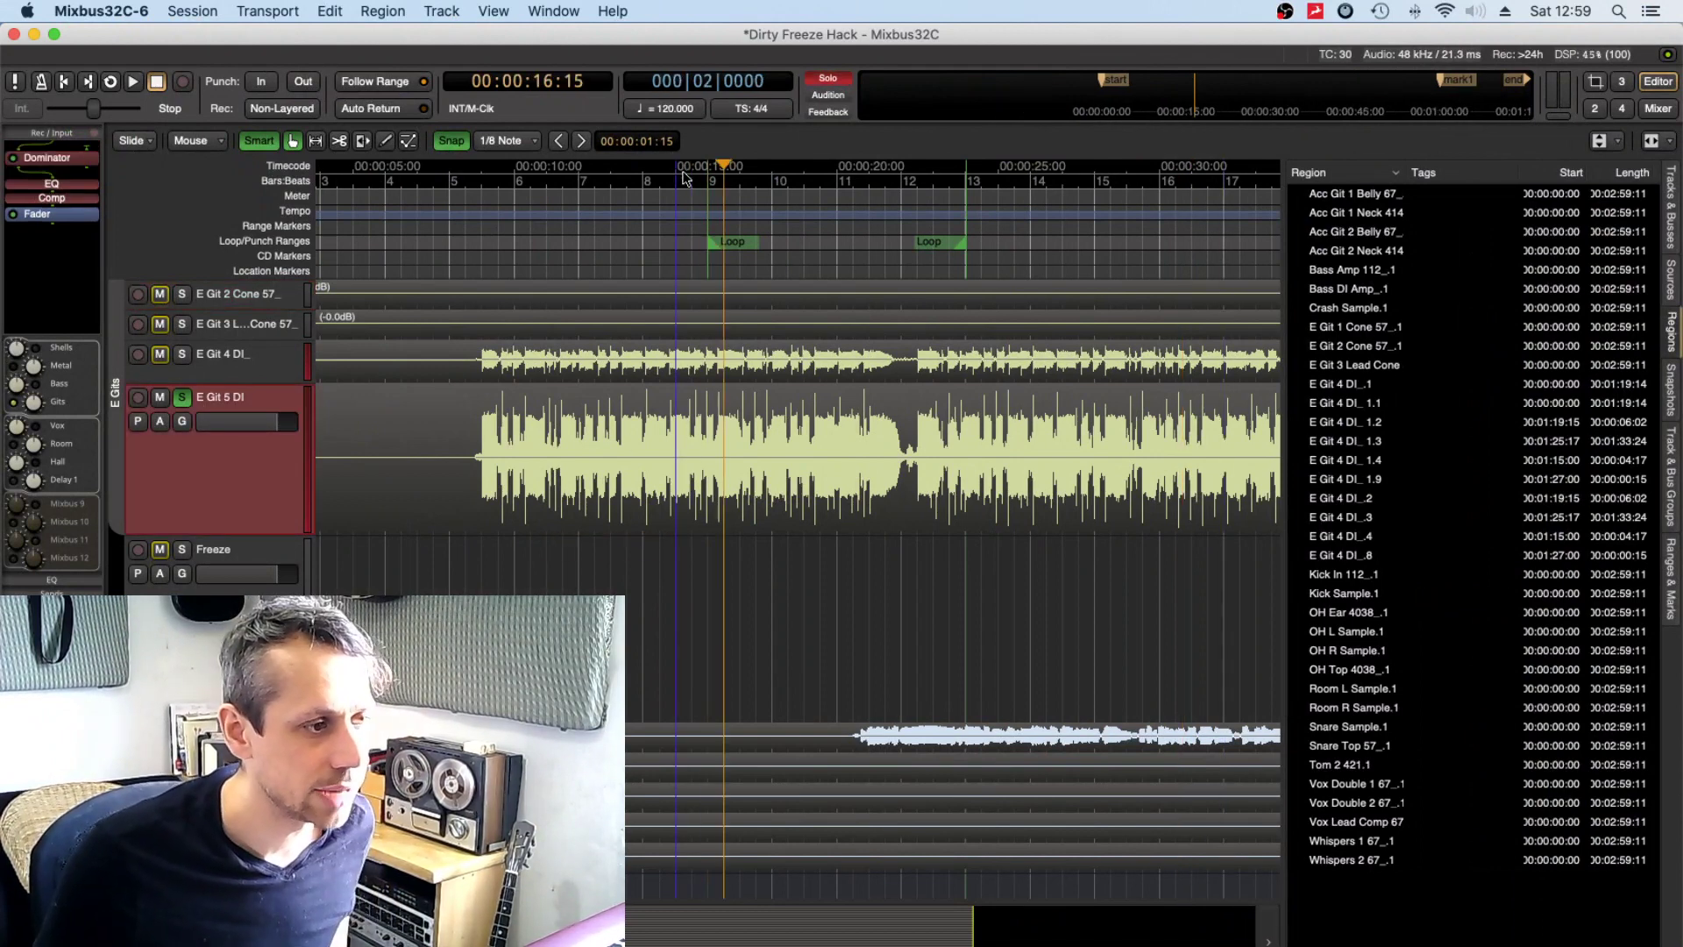
pyautogui.click(708, 172)
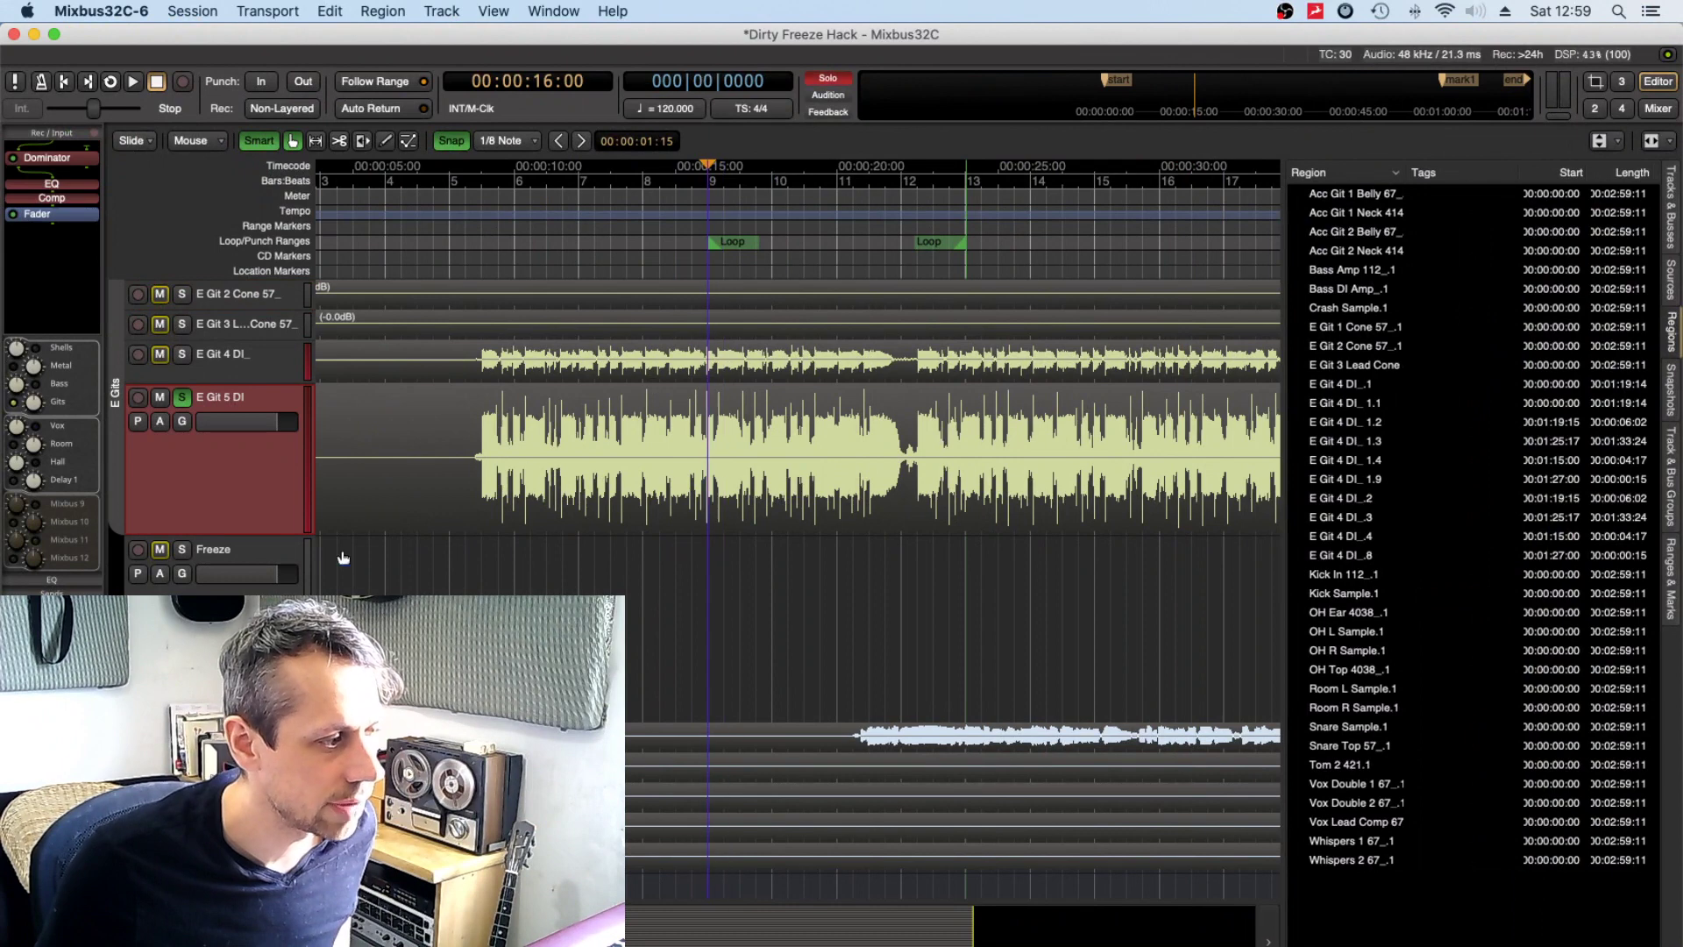
pyautogui.press('space')
pyautogui.doubleClick(79, 157)
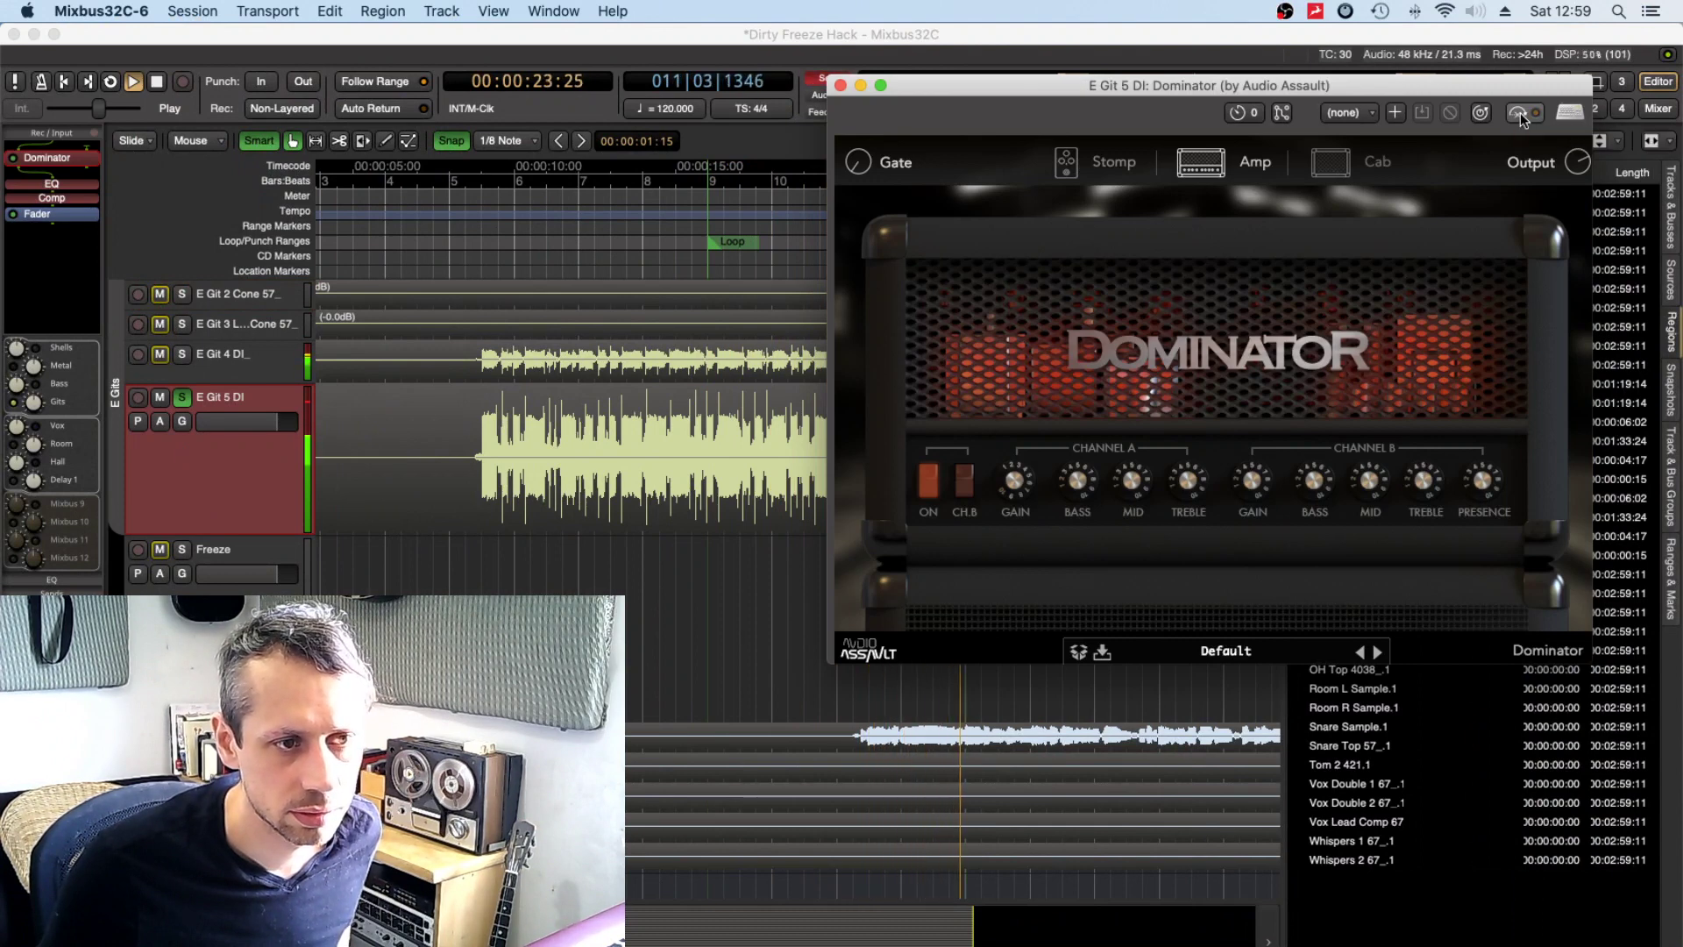
pyautogui.press('space')
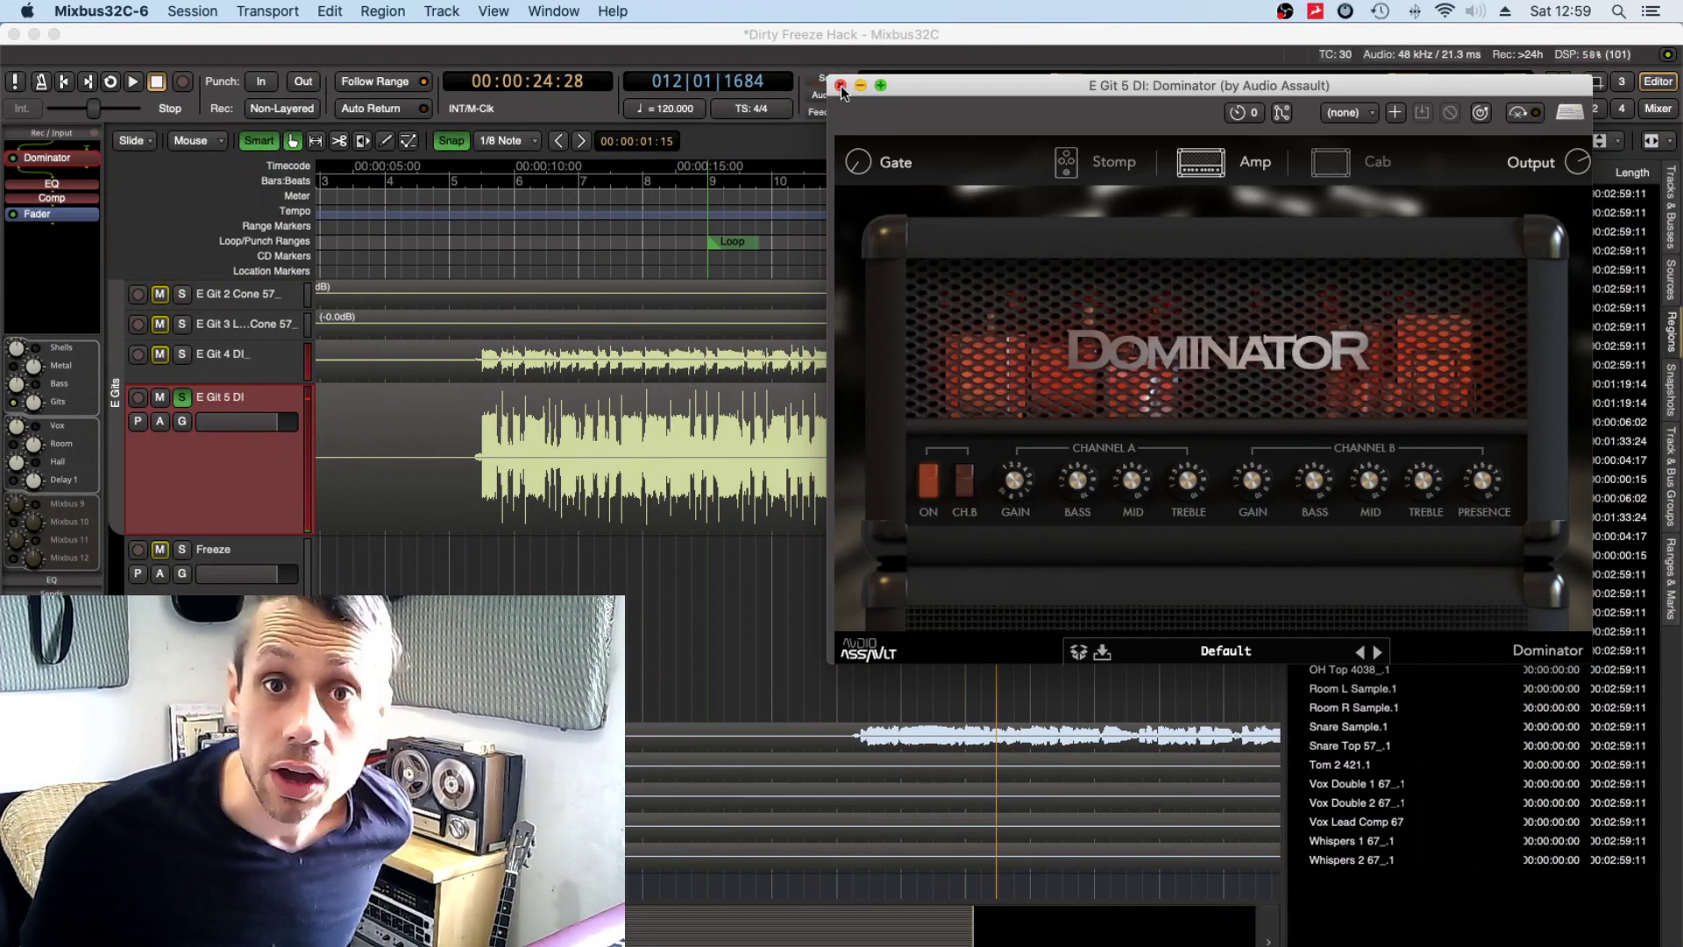
pyautogui.click(842, 87)
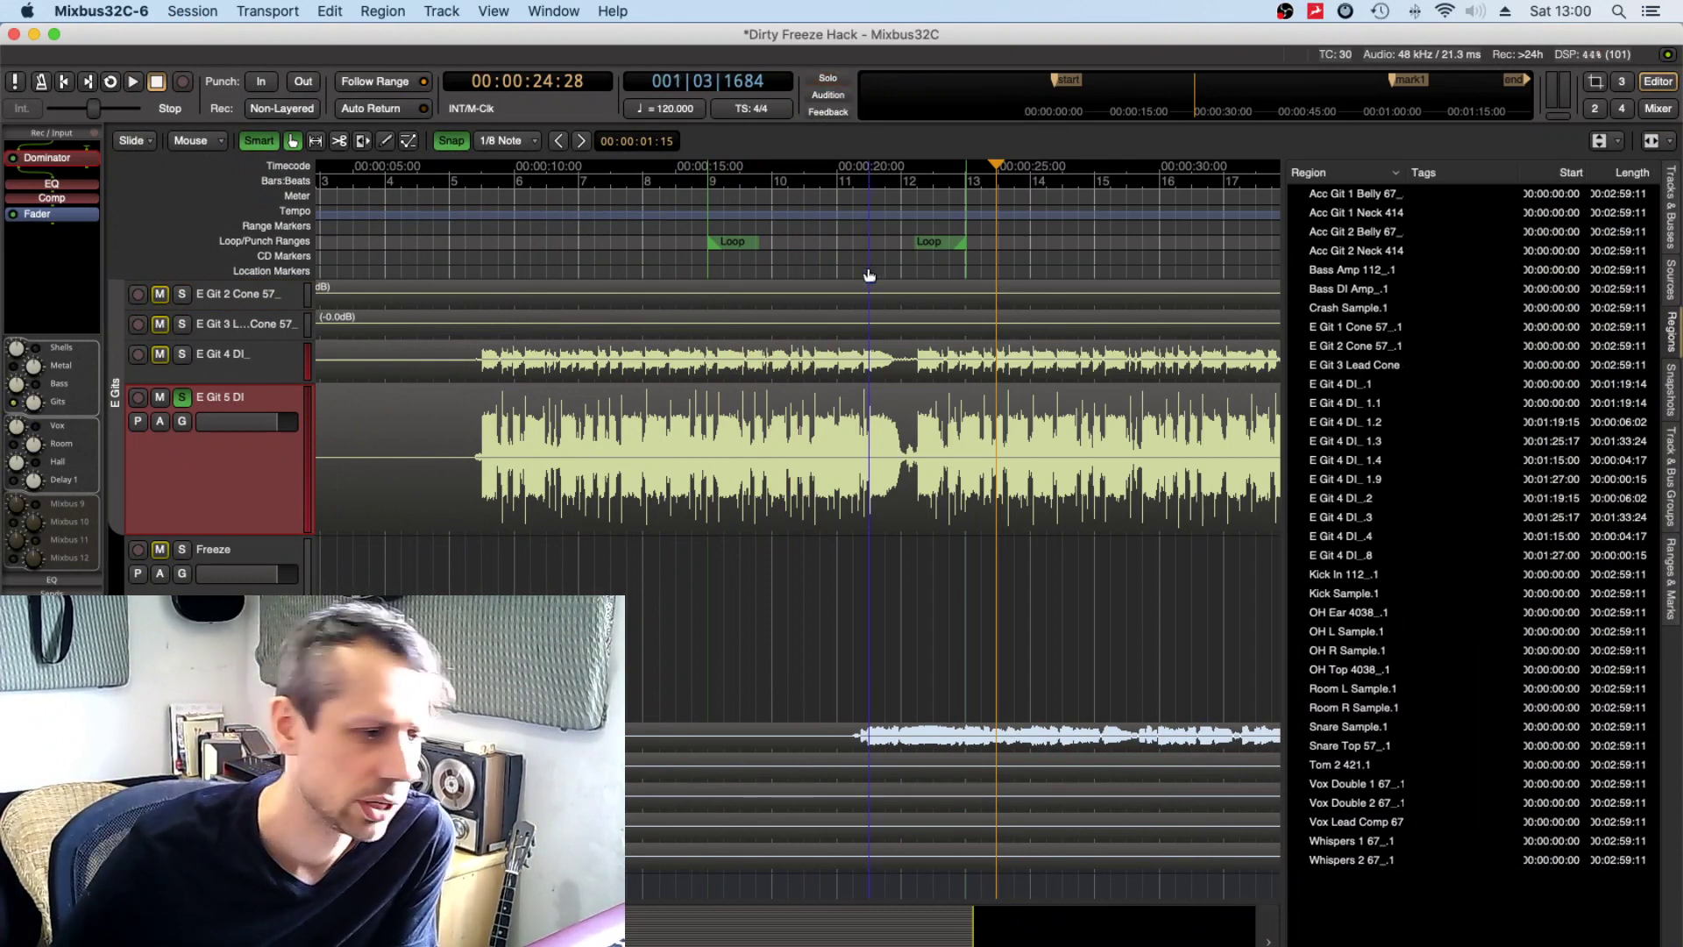
# - Open Stem Export from the loop start, move the dialog aside, and view the time spans
pyautogui.click(711, 242)
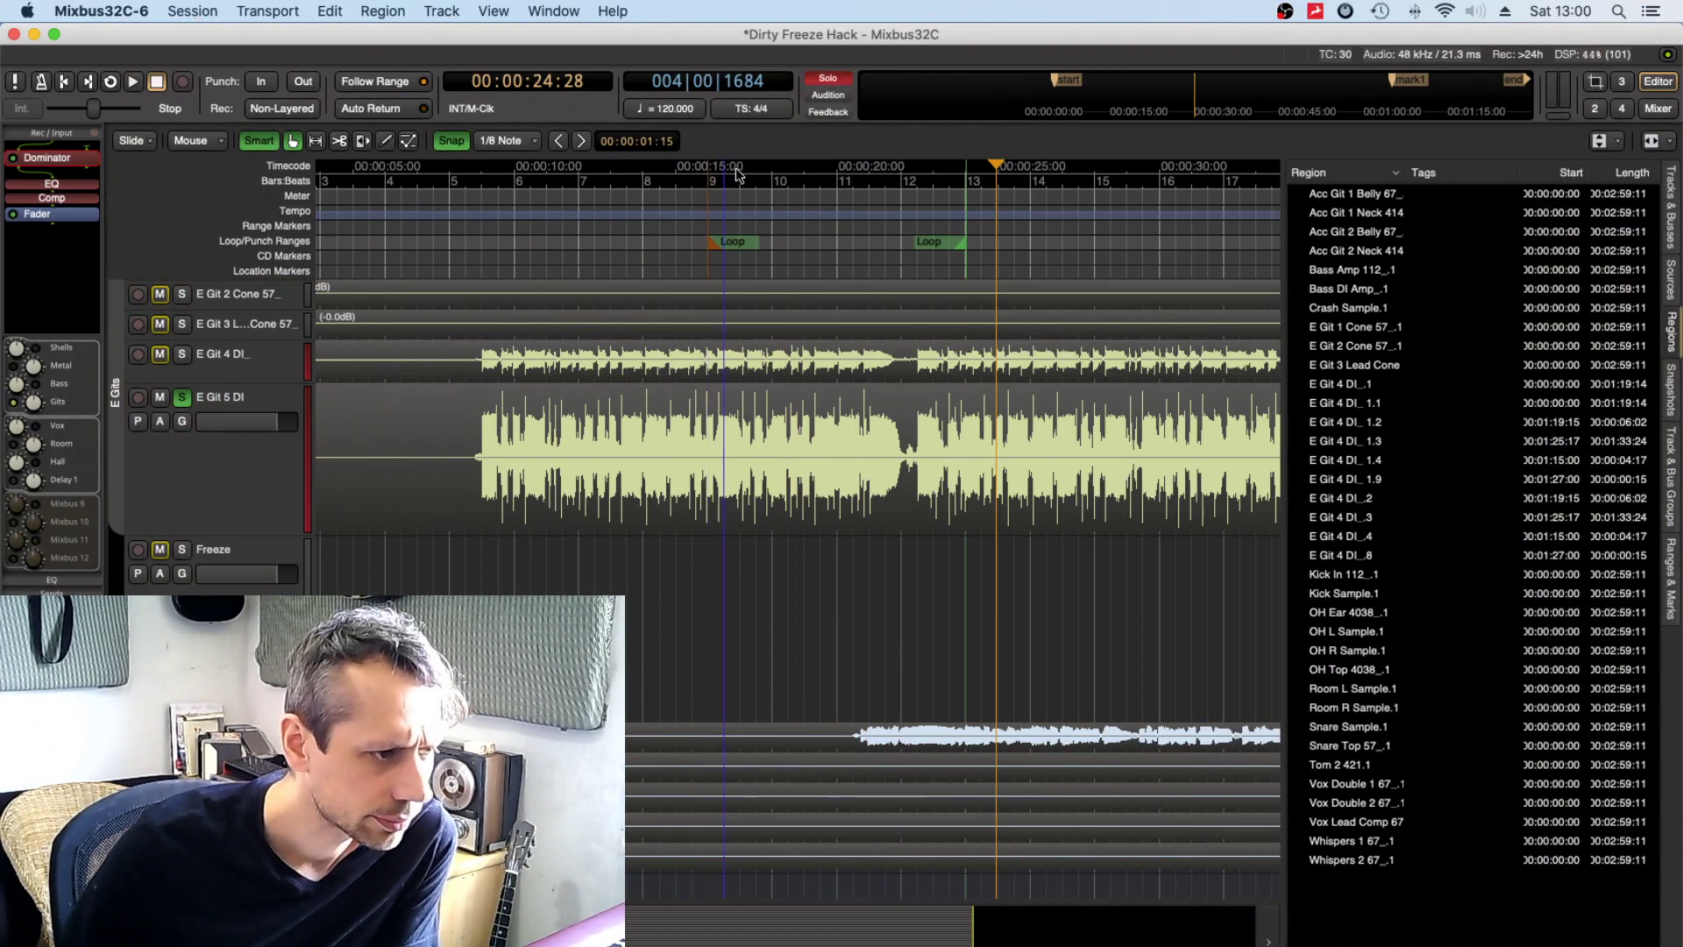
pyautogui.click(192, 16)
pyautogui.moveTo(199, 376)
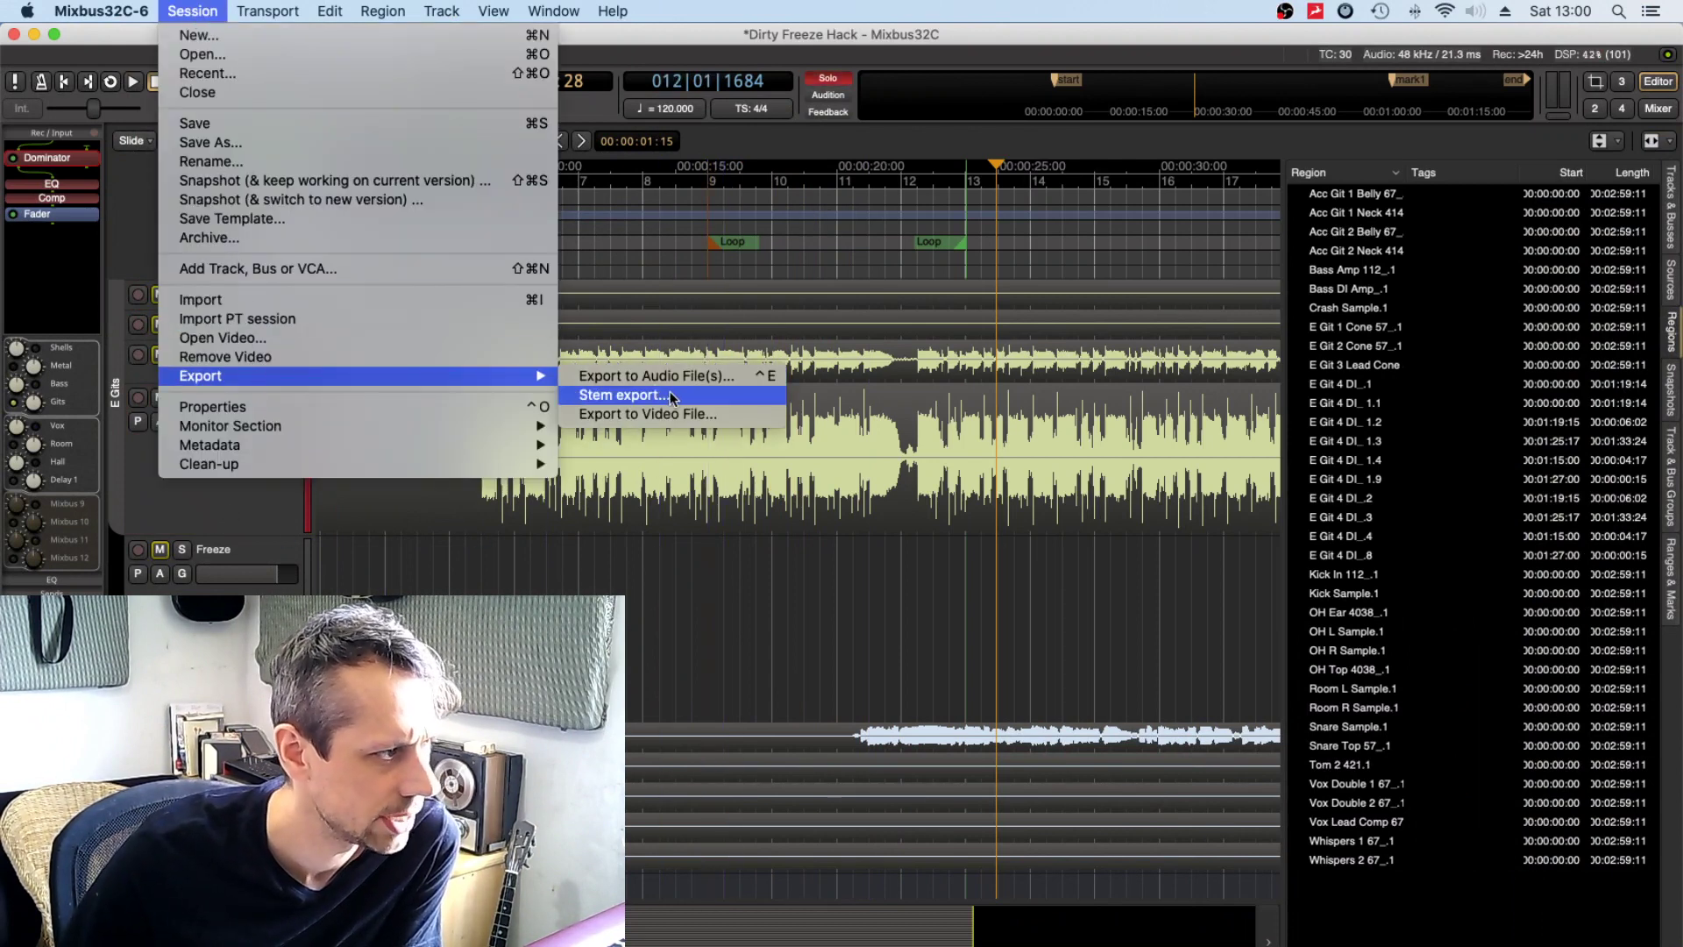
pyautogui.click(671, 397)
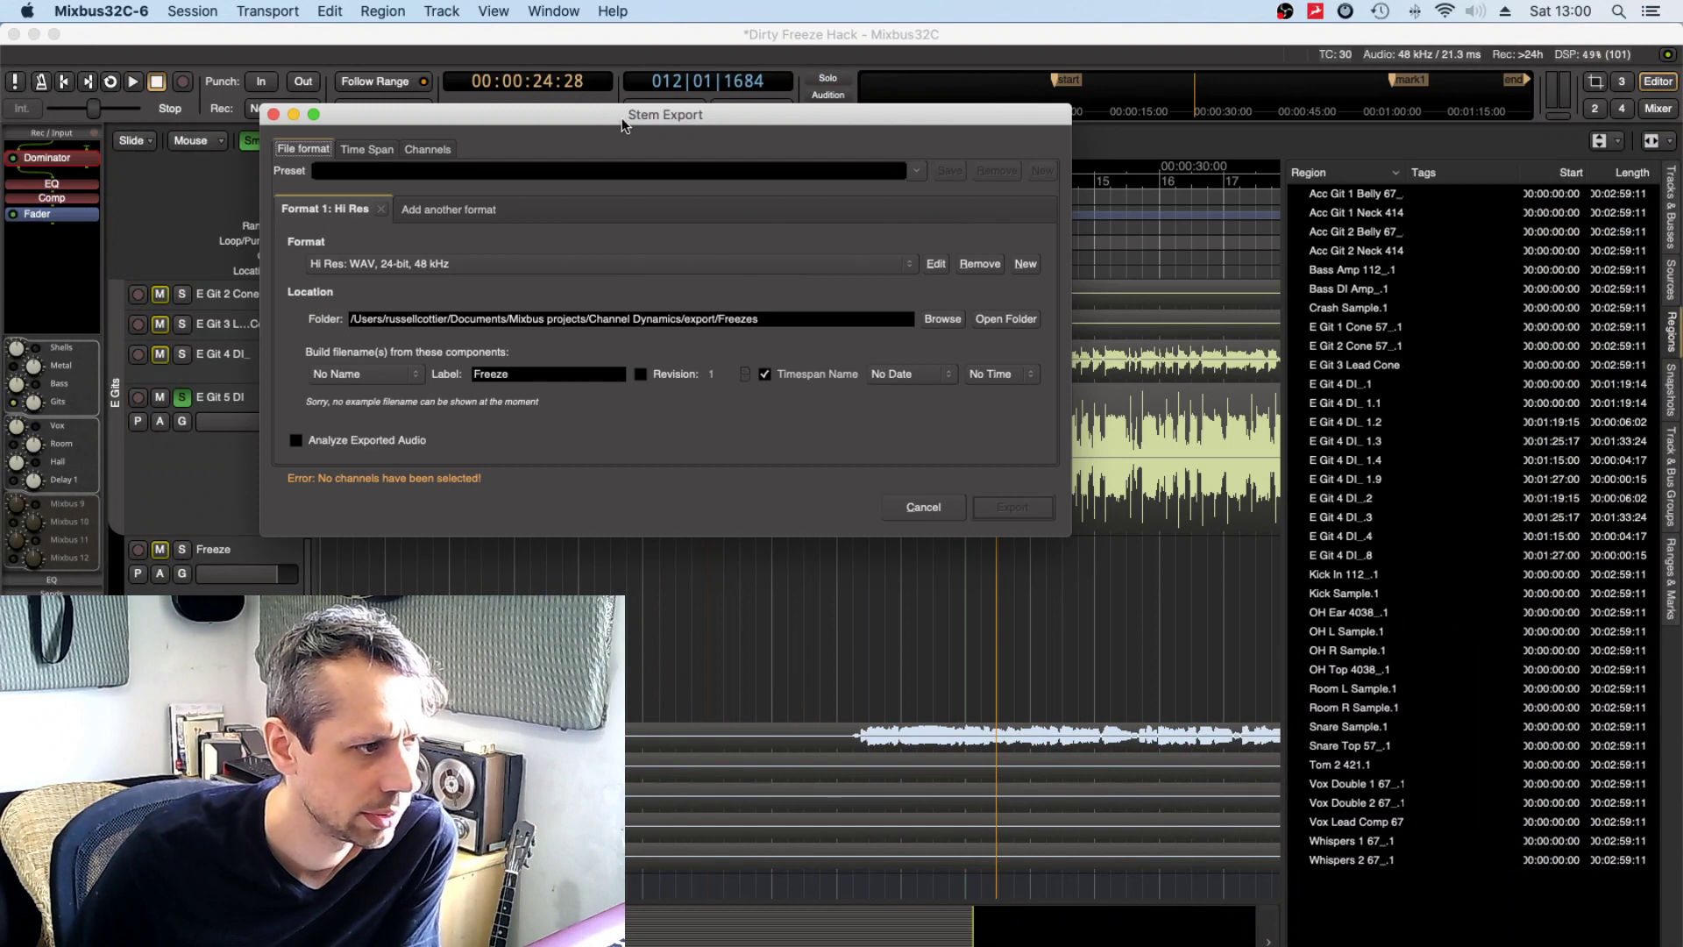
pyautogui.moveTo(623, 119); pyautogui.dragTo(906, 268)
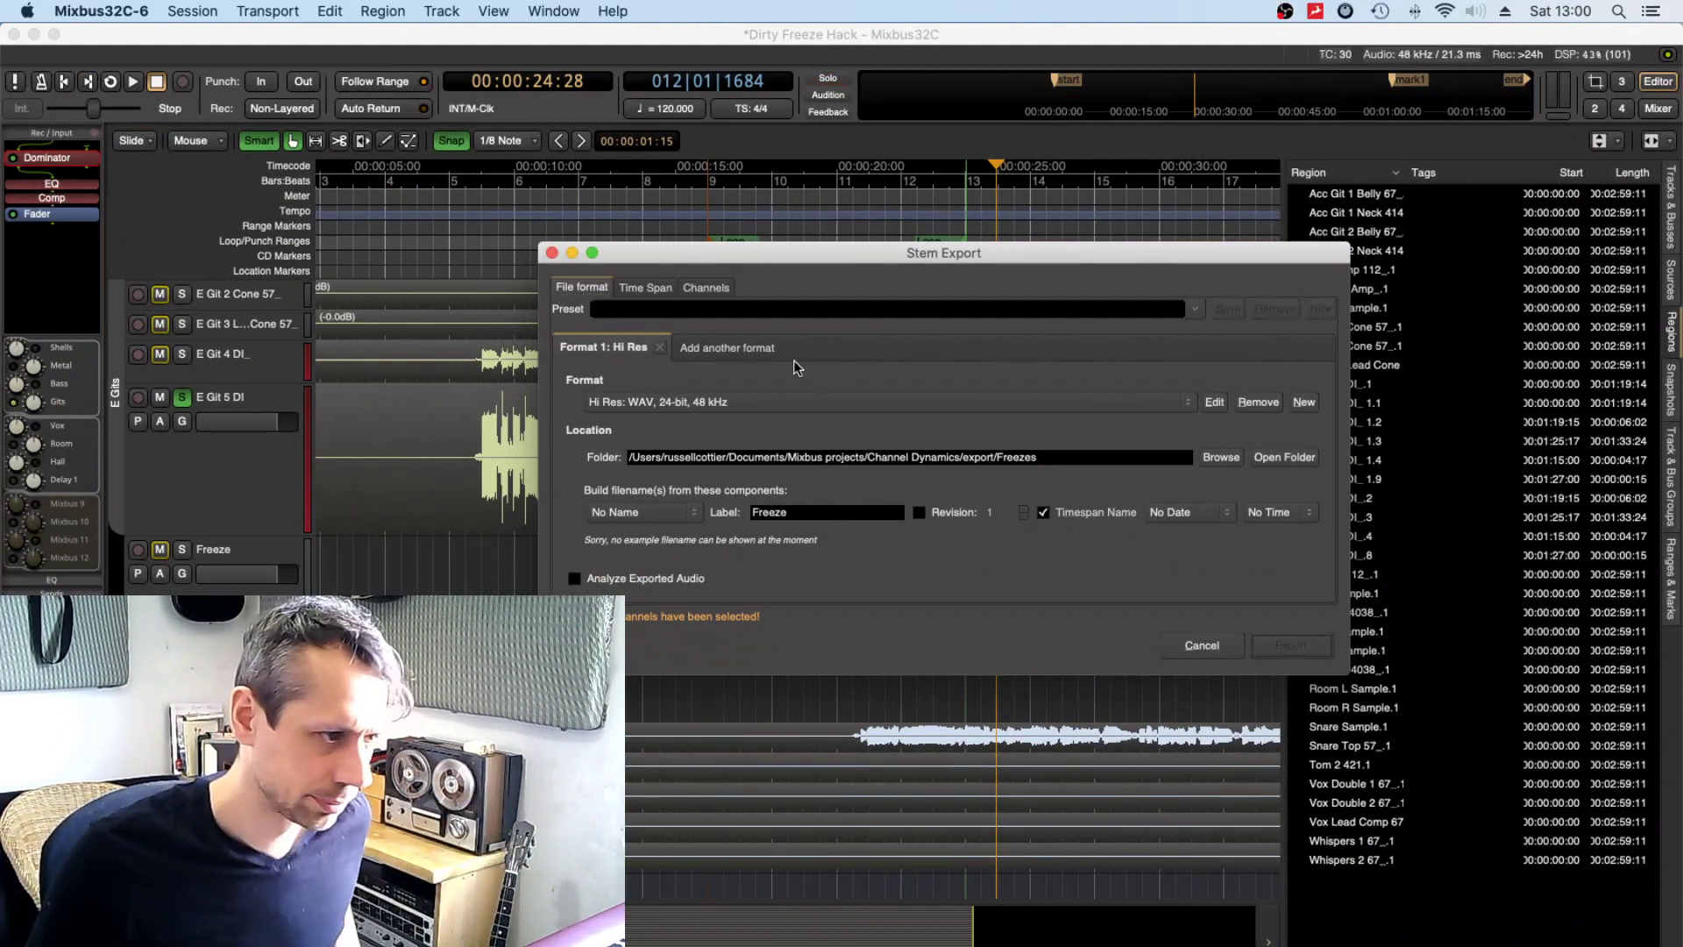
pyautogui.click(640, 287)
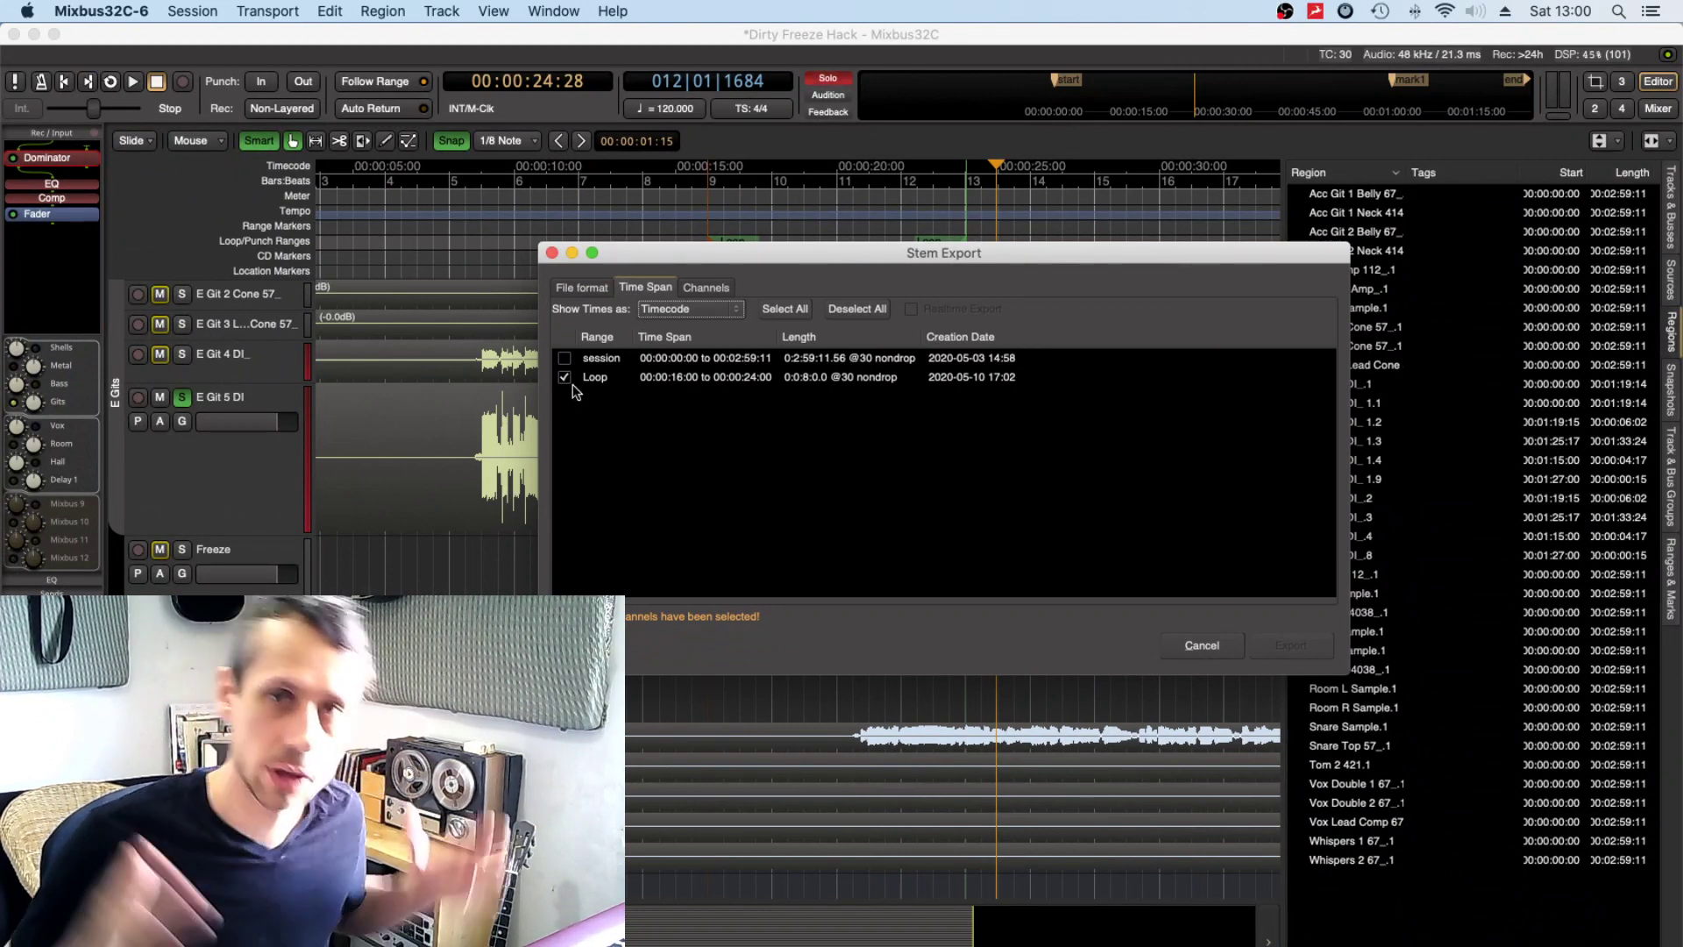
# - Export E Git 5 DI's Loop range as a stem with track processing applied
pyautogui.click(706, 288)
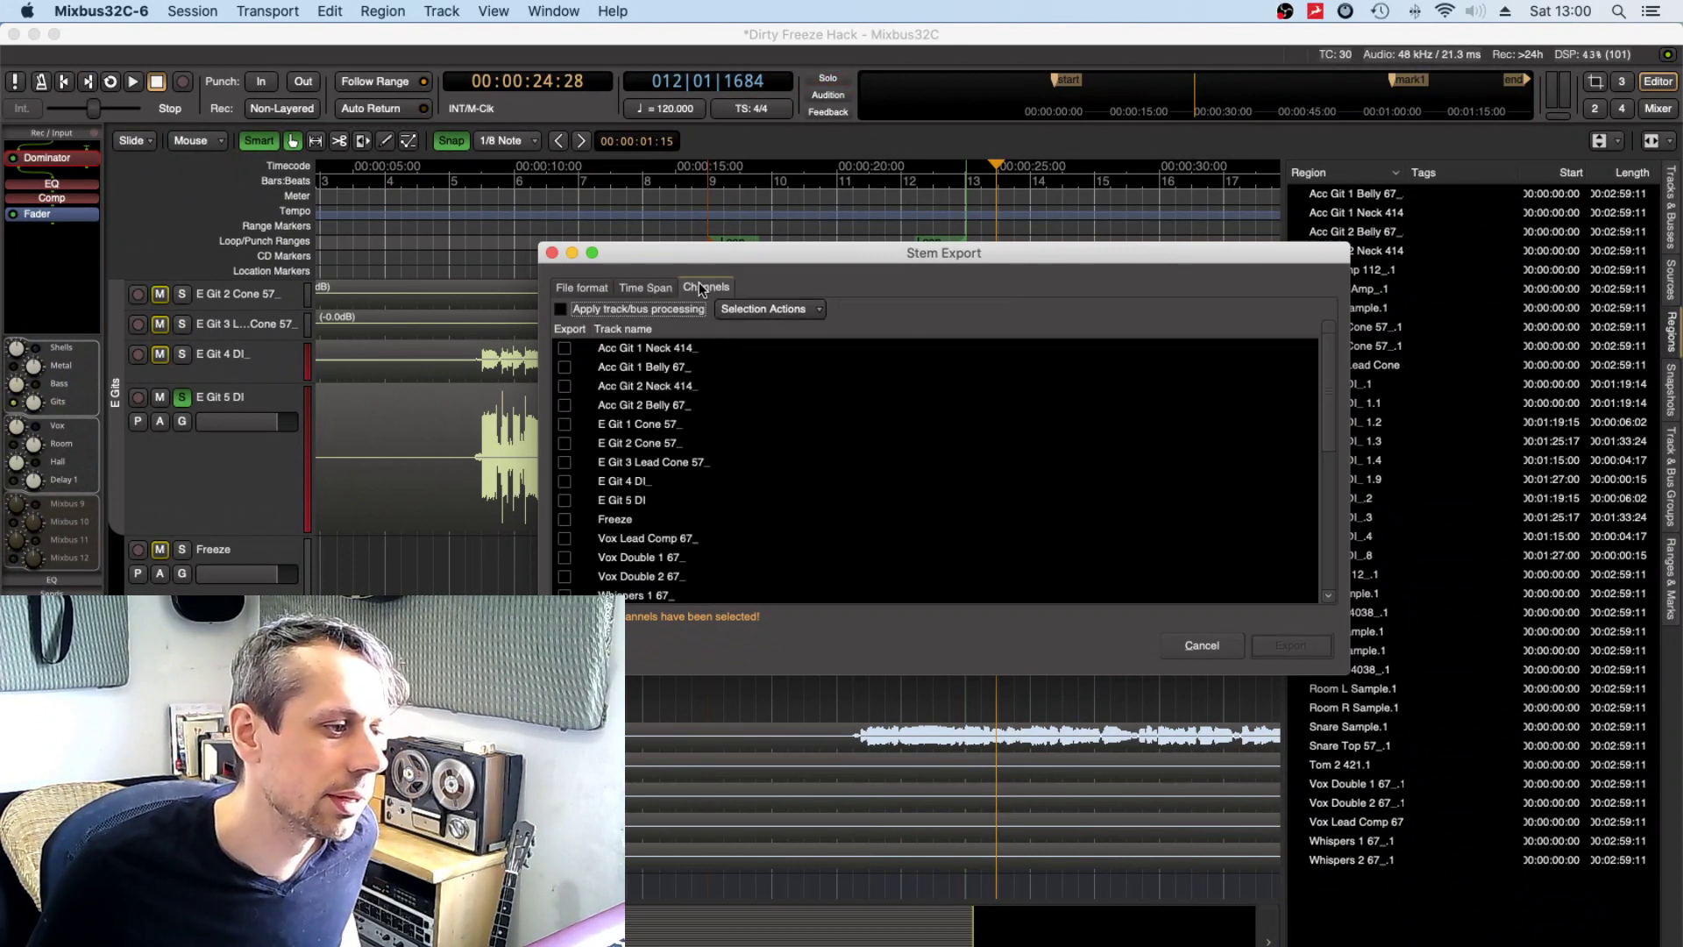
pyautogui.scroll(-5, 599, 421)
pyautogui.scroll(-1, 598, 420)
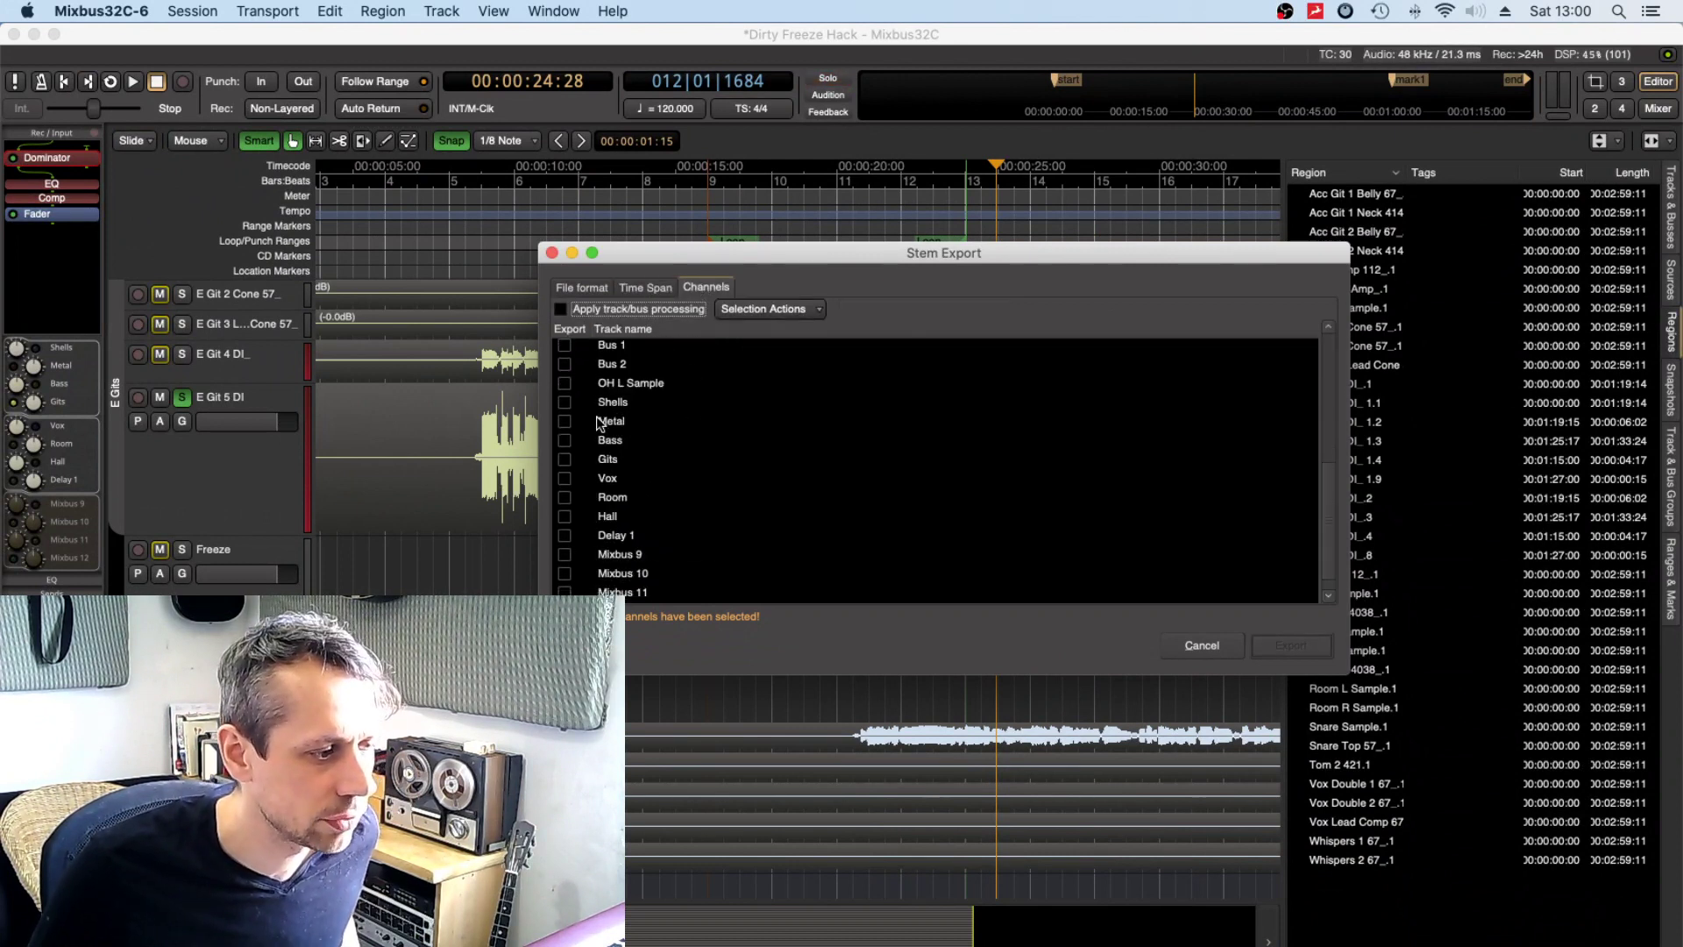
pyautogui.scroll(-1, 599, 421)
pyautogui.scroll(5, 598, 421)
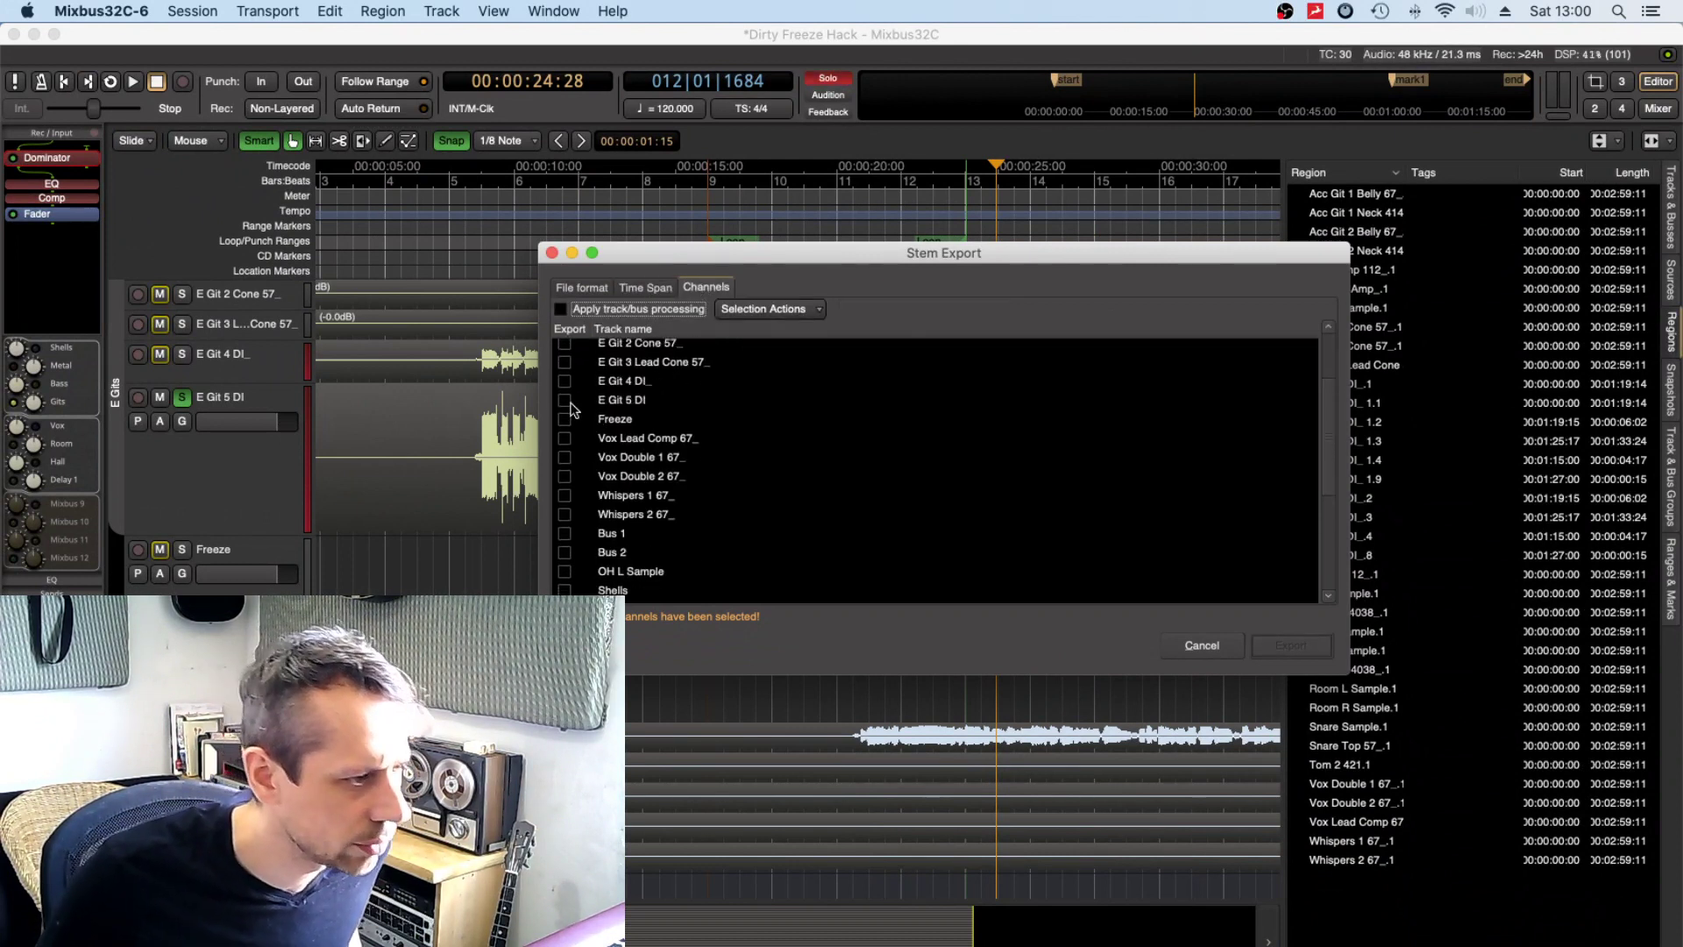
pyautogui.click(565, 399)
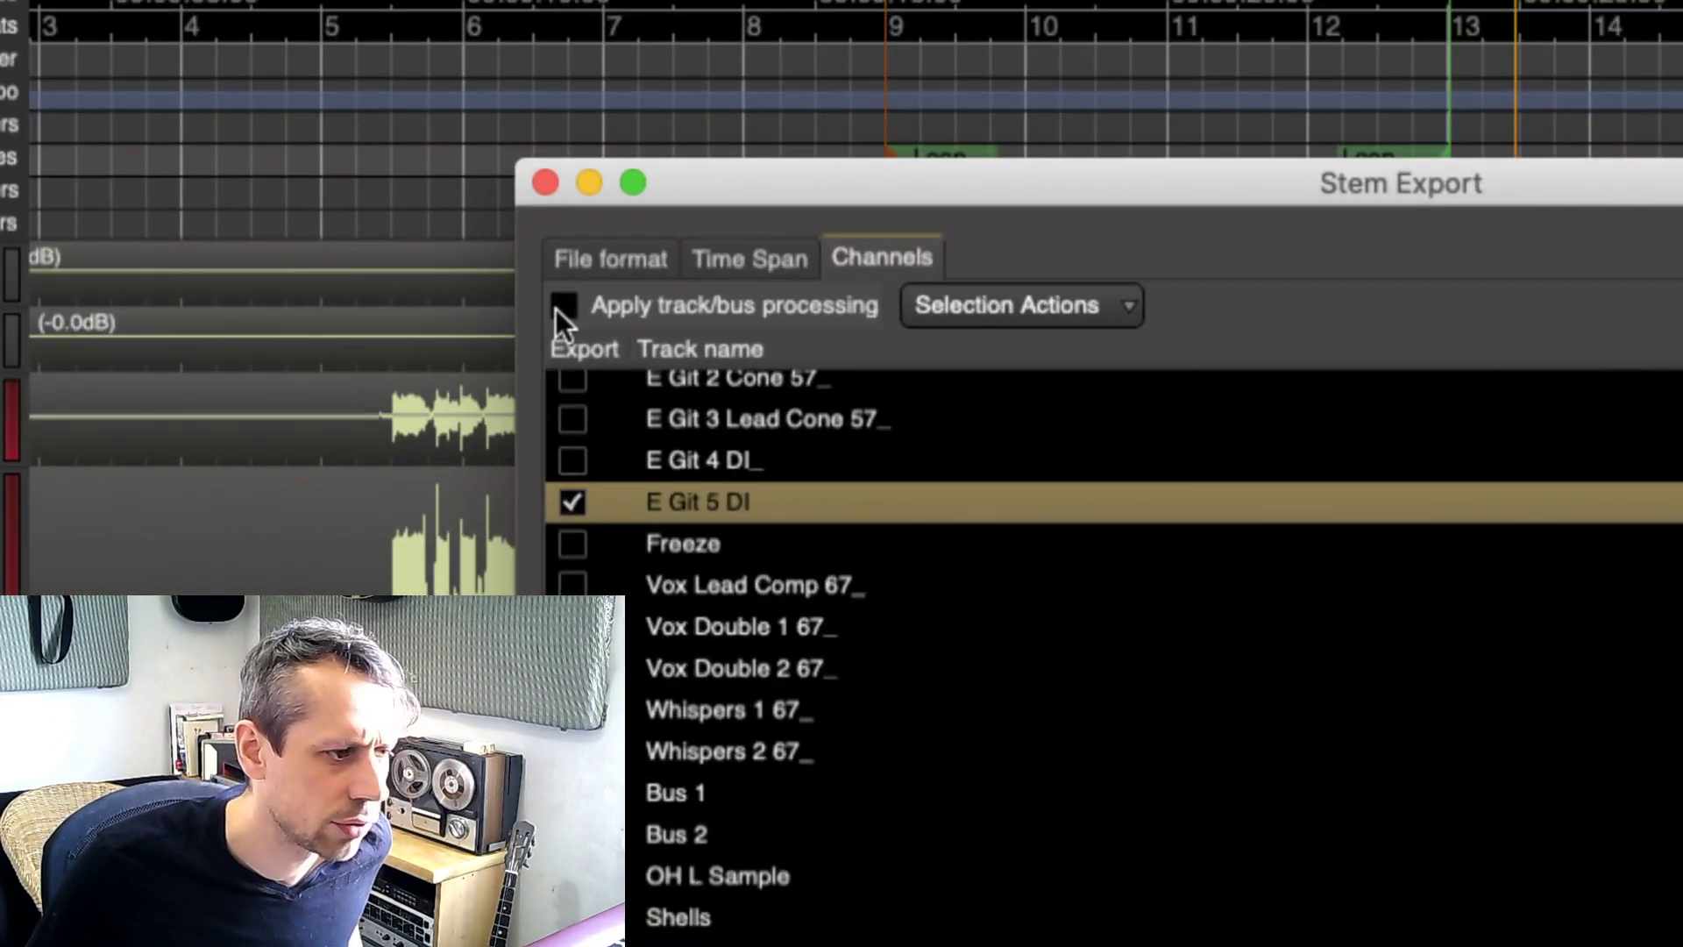
pyautogui.click(561, 312)
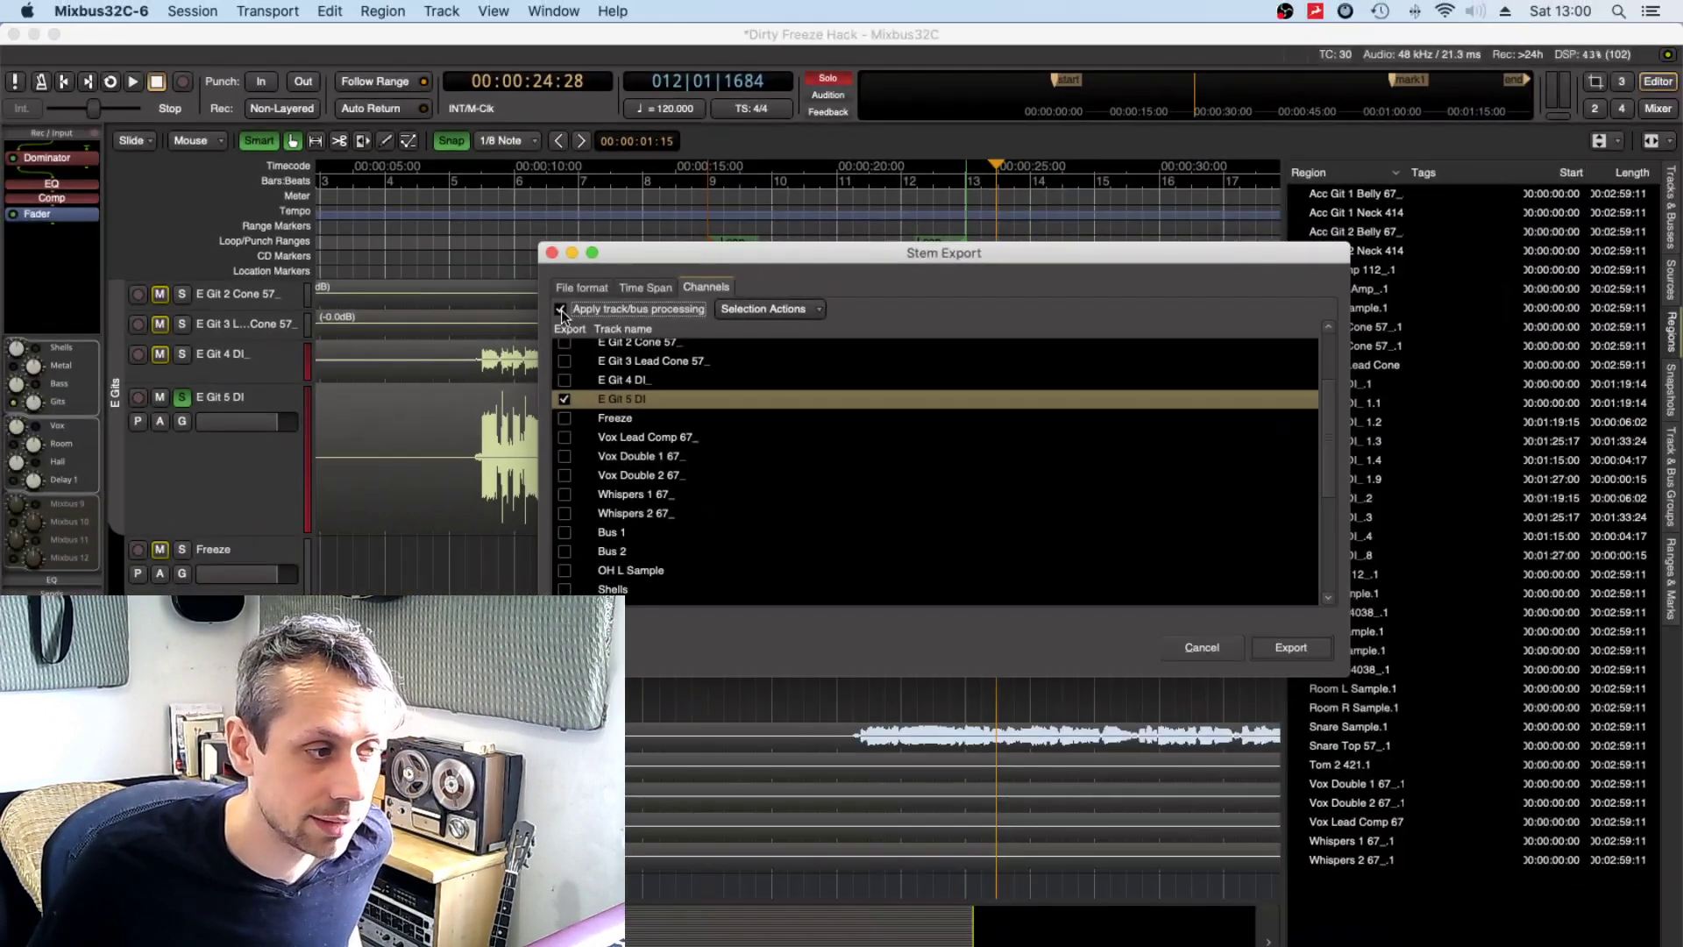
pyautogui.click(1291, 648)
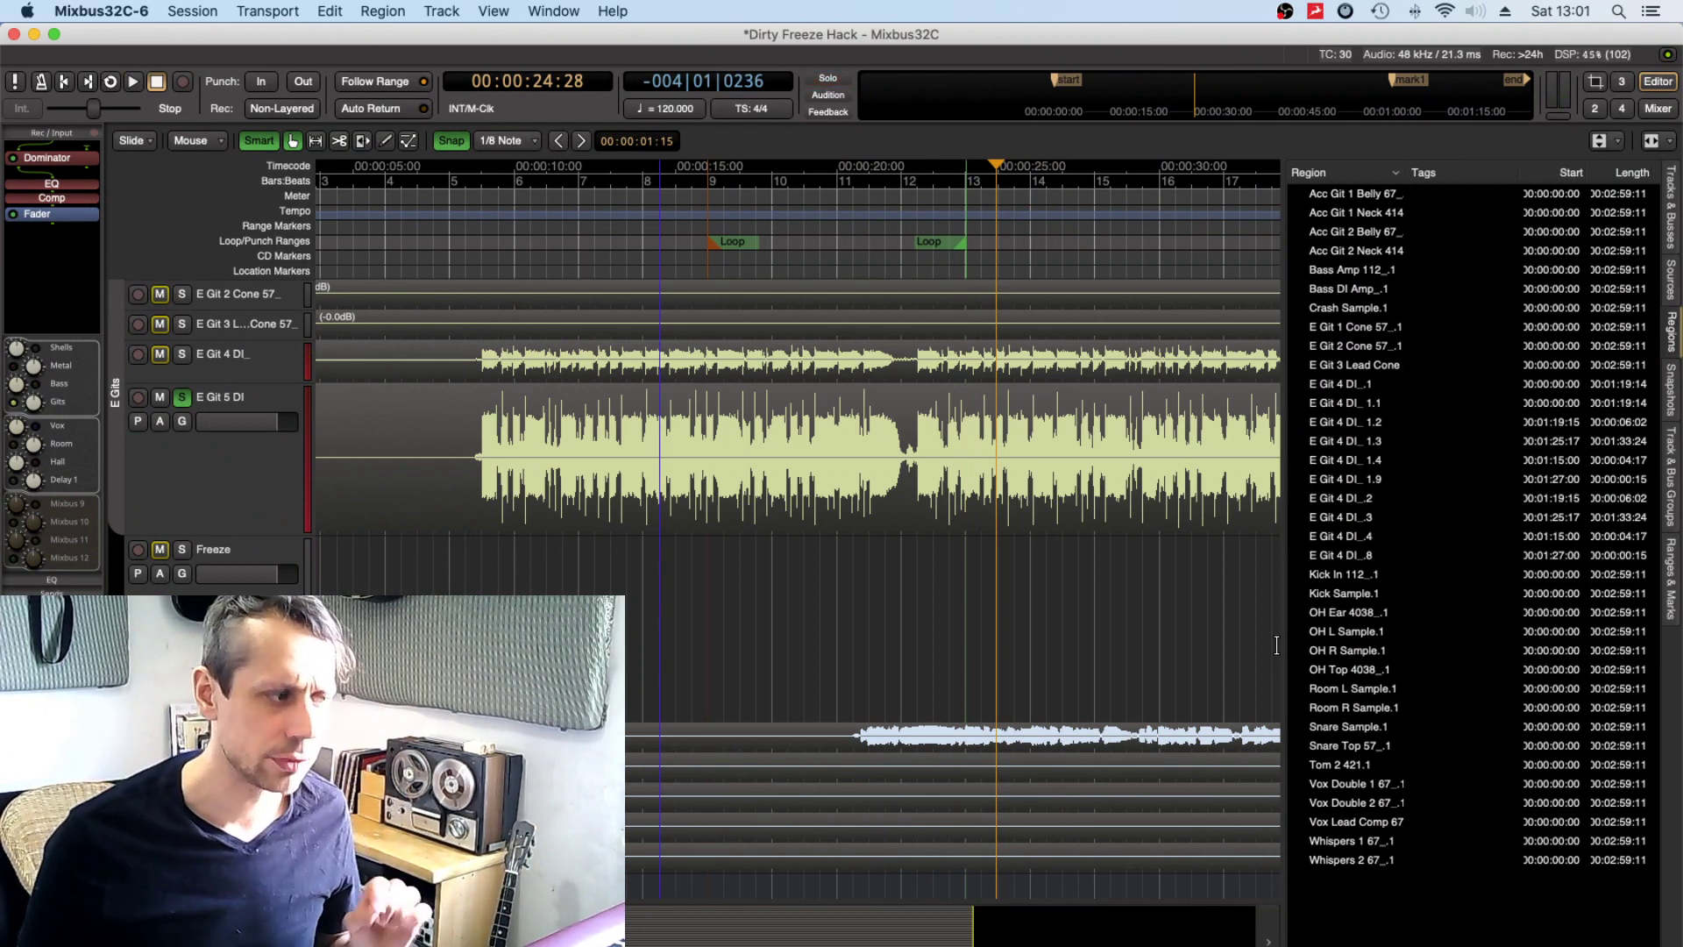
# - Solo E Git 5 DI, pick Freeze_Loop_E Git 5 DI.wav in Finder, and hide Finder
pyautogui.hotkey('shift', 's')
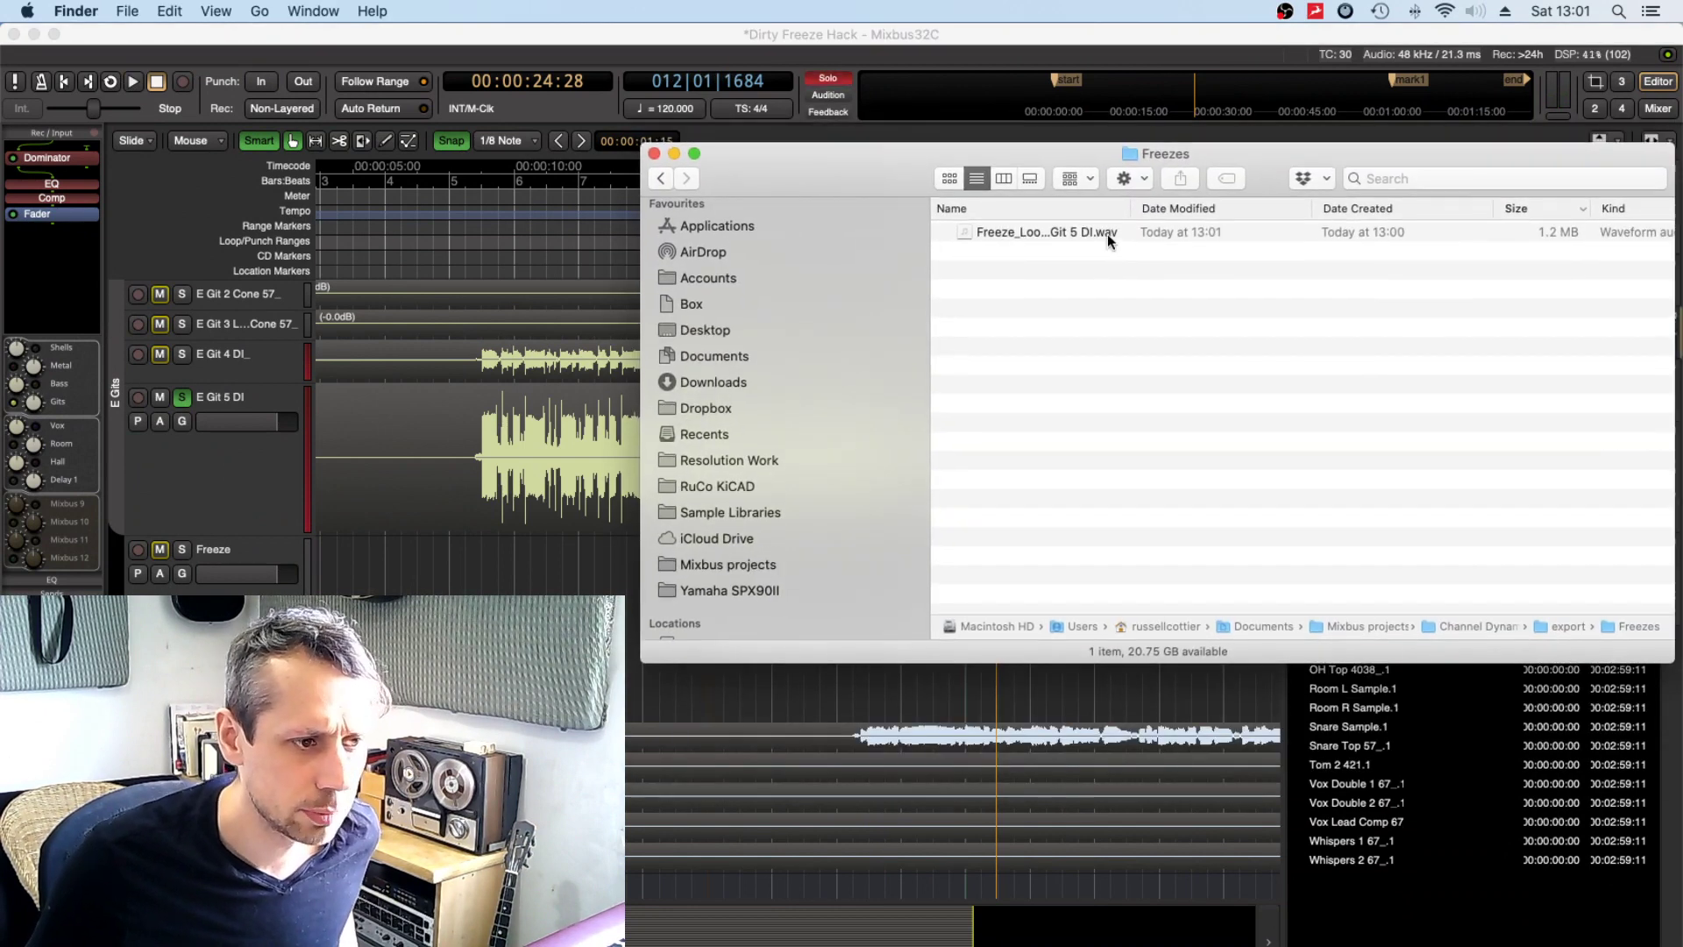
pyautogui.click(1105, 233)
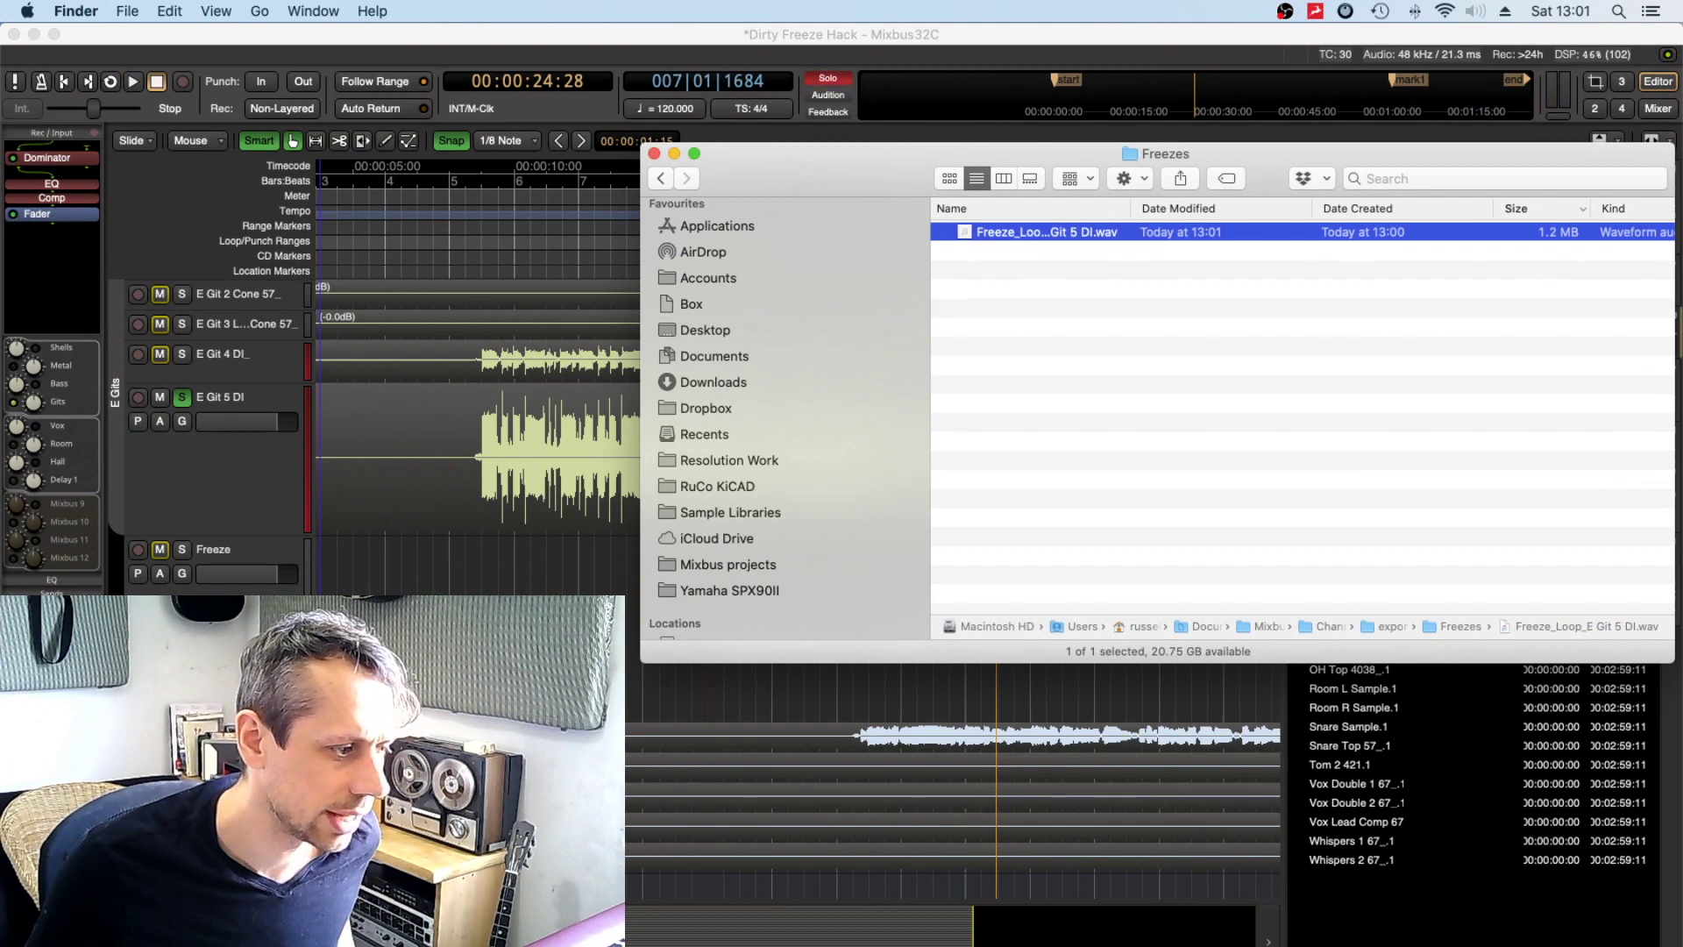
pyautogui.click(674, 155)
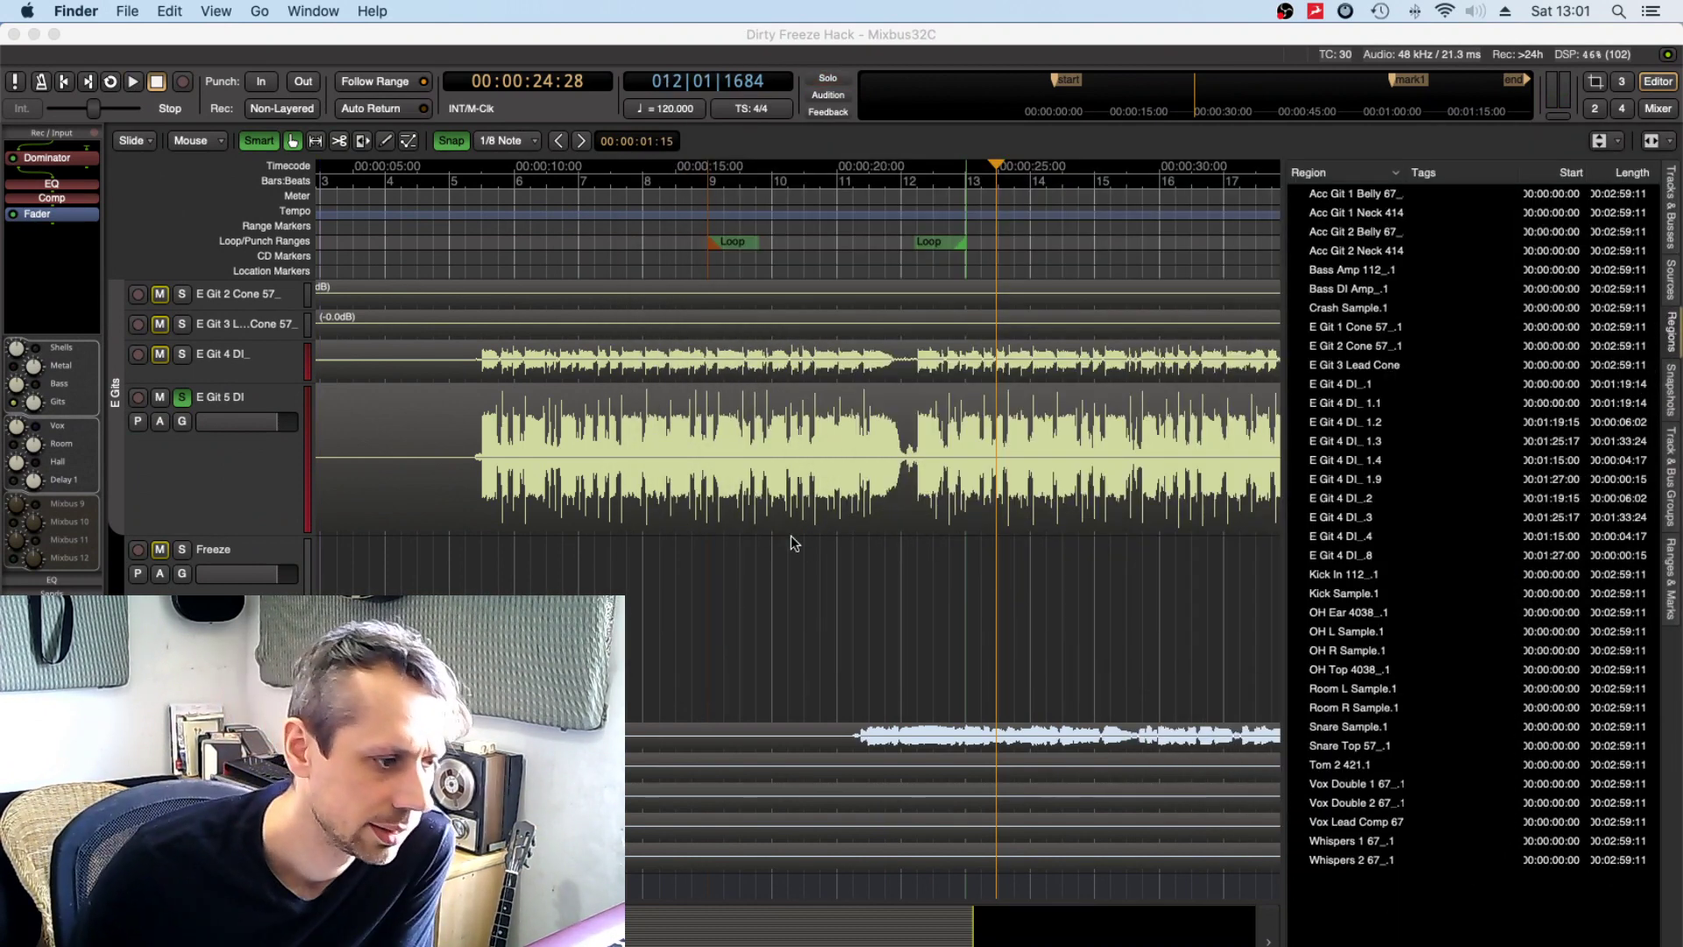
# - Drop the Freeze_Loop file on the Freeze track, align it to the loop start, and unsolo E Git 5 DI
pyautogui.click(767, 591)
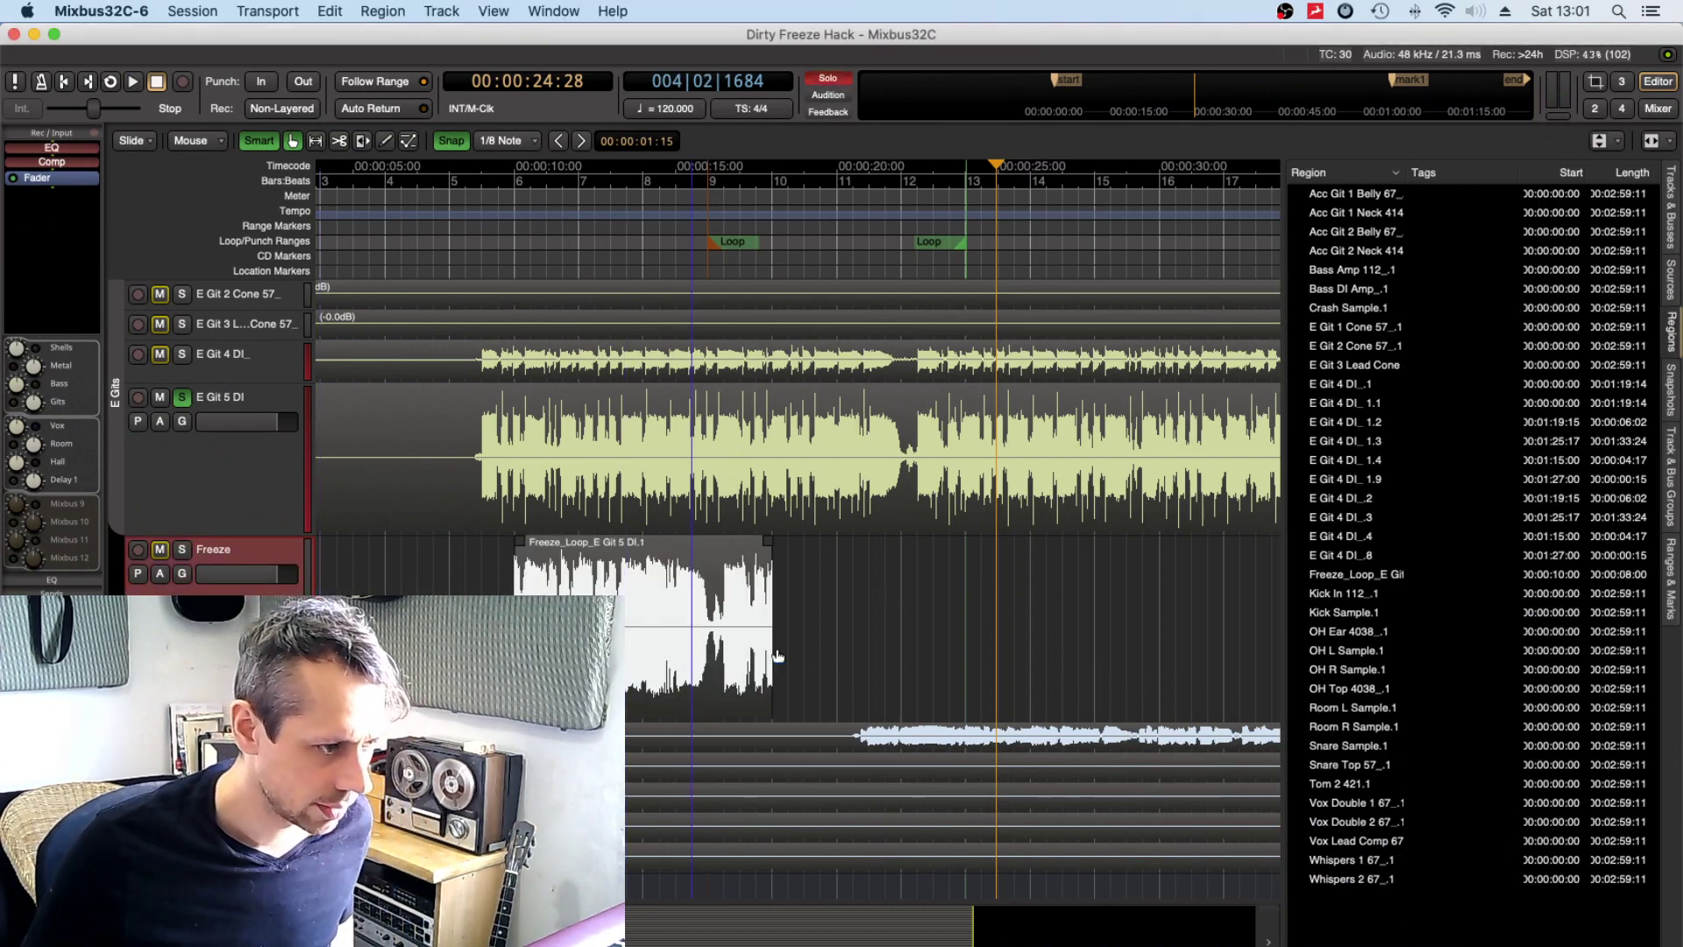
pyautogui.moveTo(678, 688); pyautogui.dragTo(834, 668)
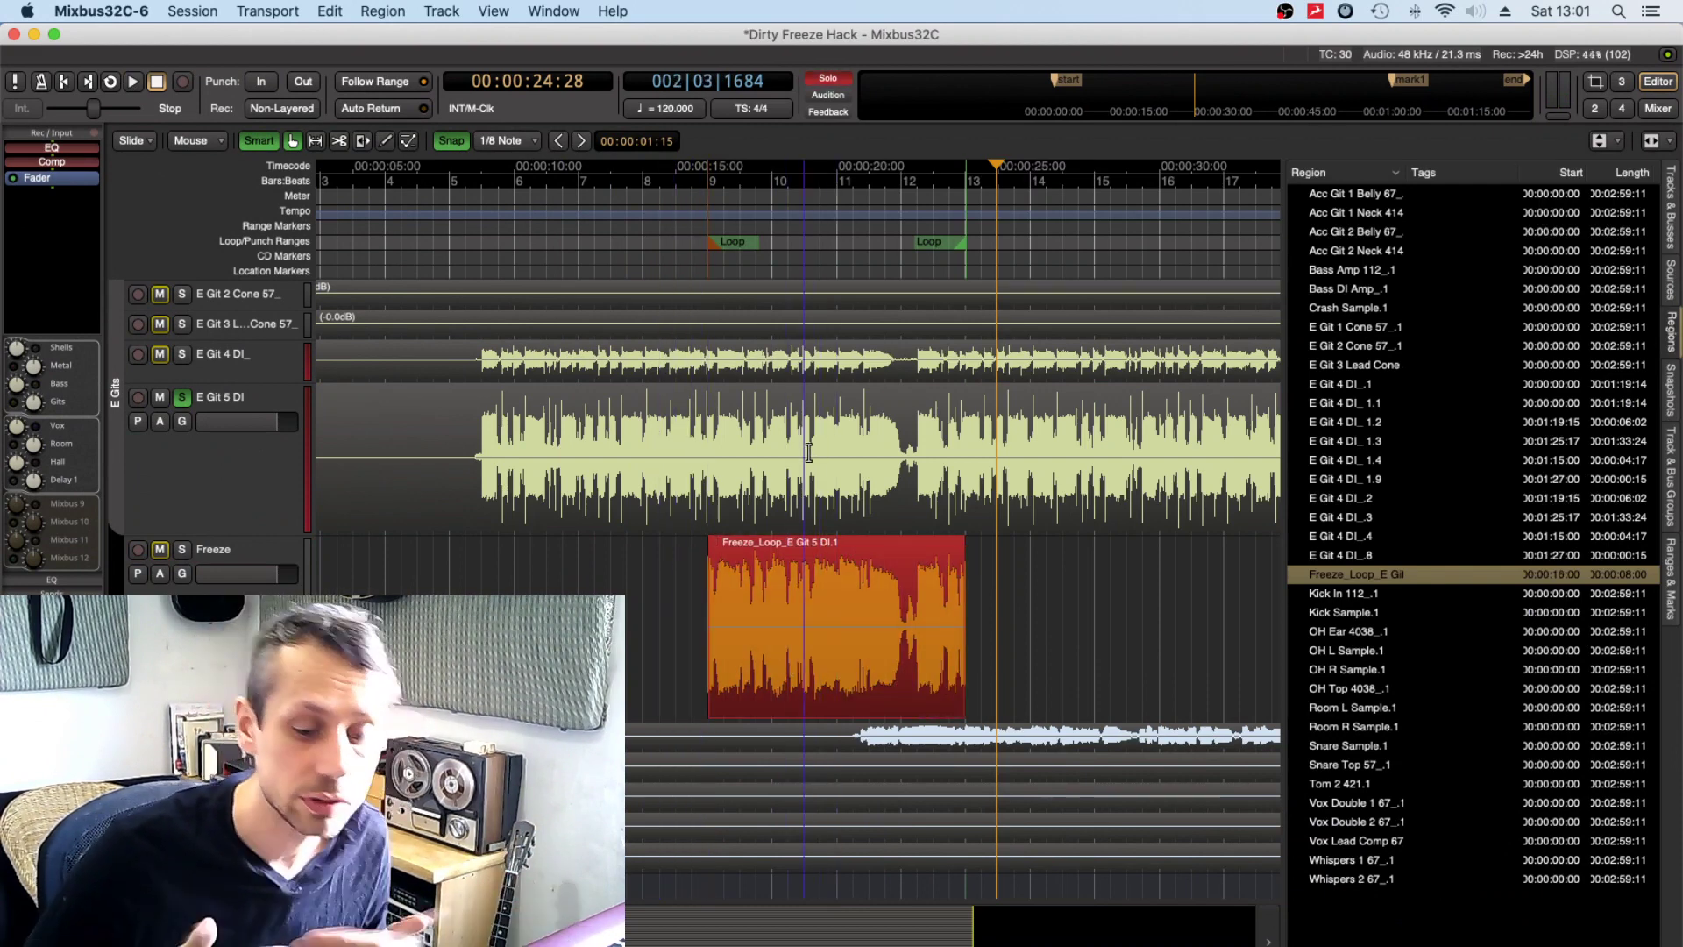
pyautogui.click(182, 397)
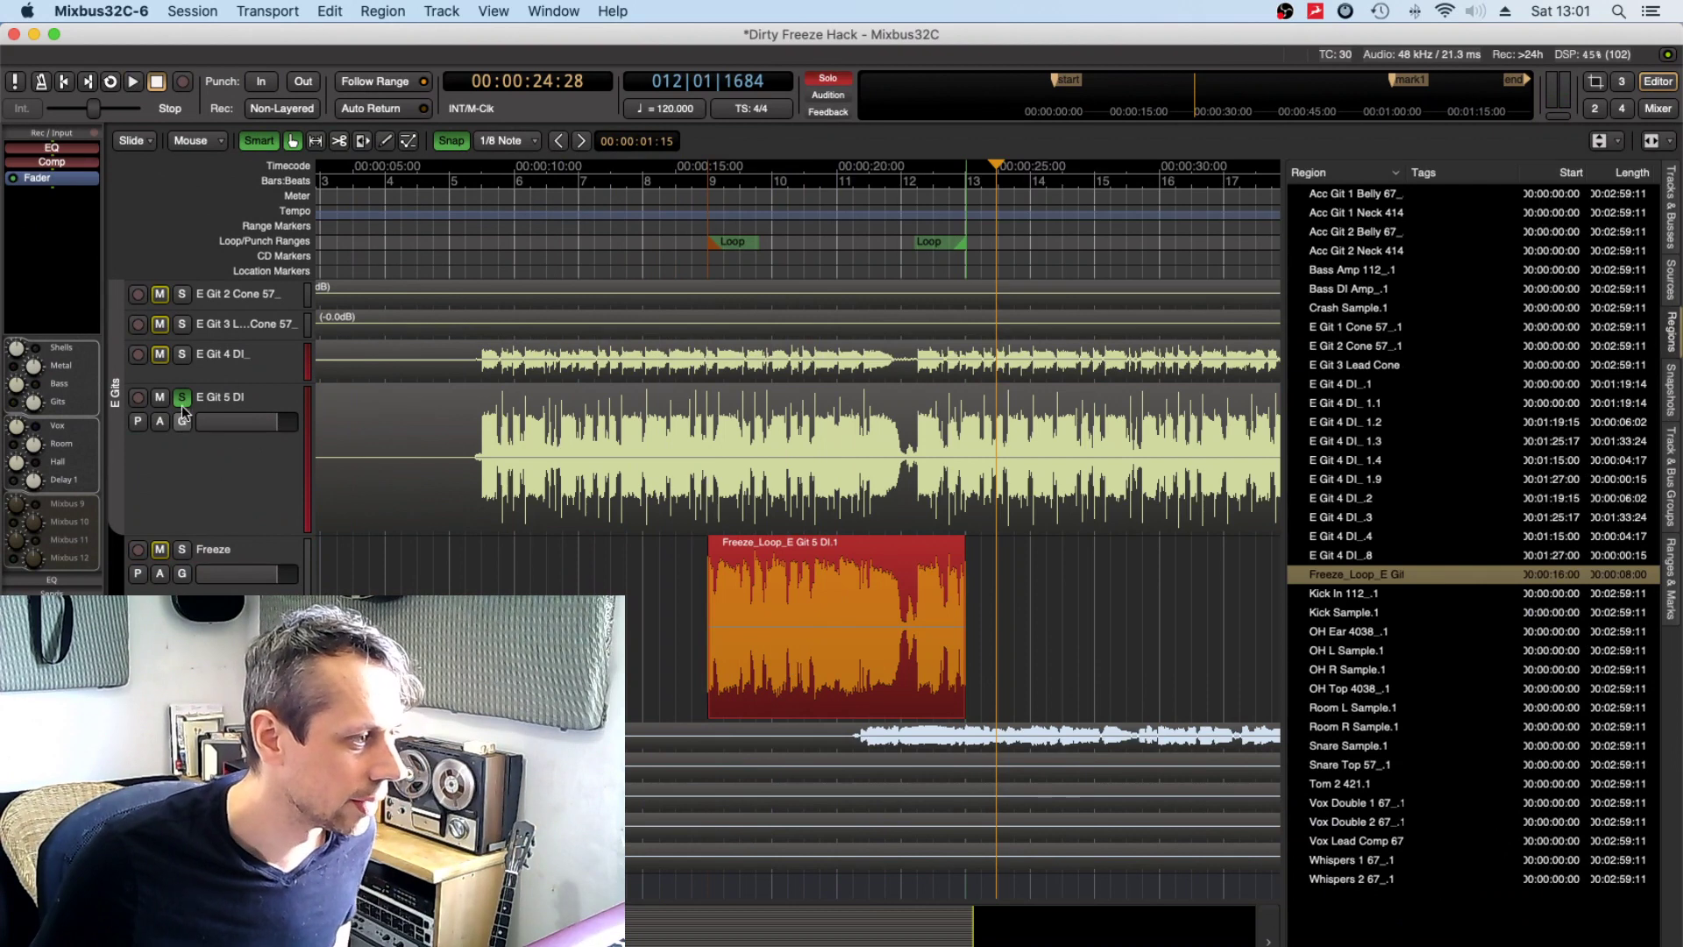
pyautogui.click(196, 400)
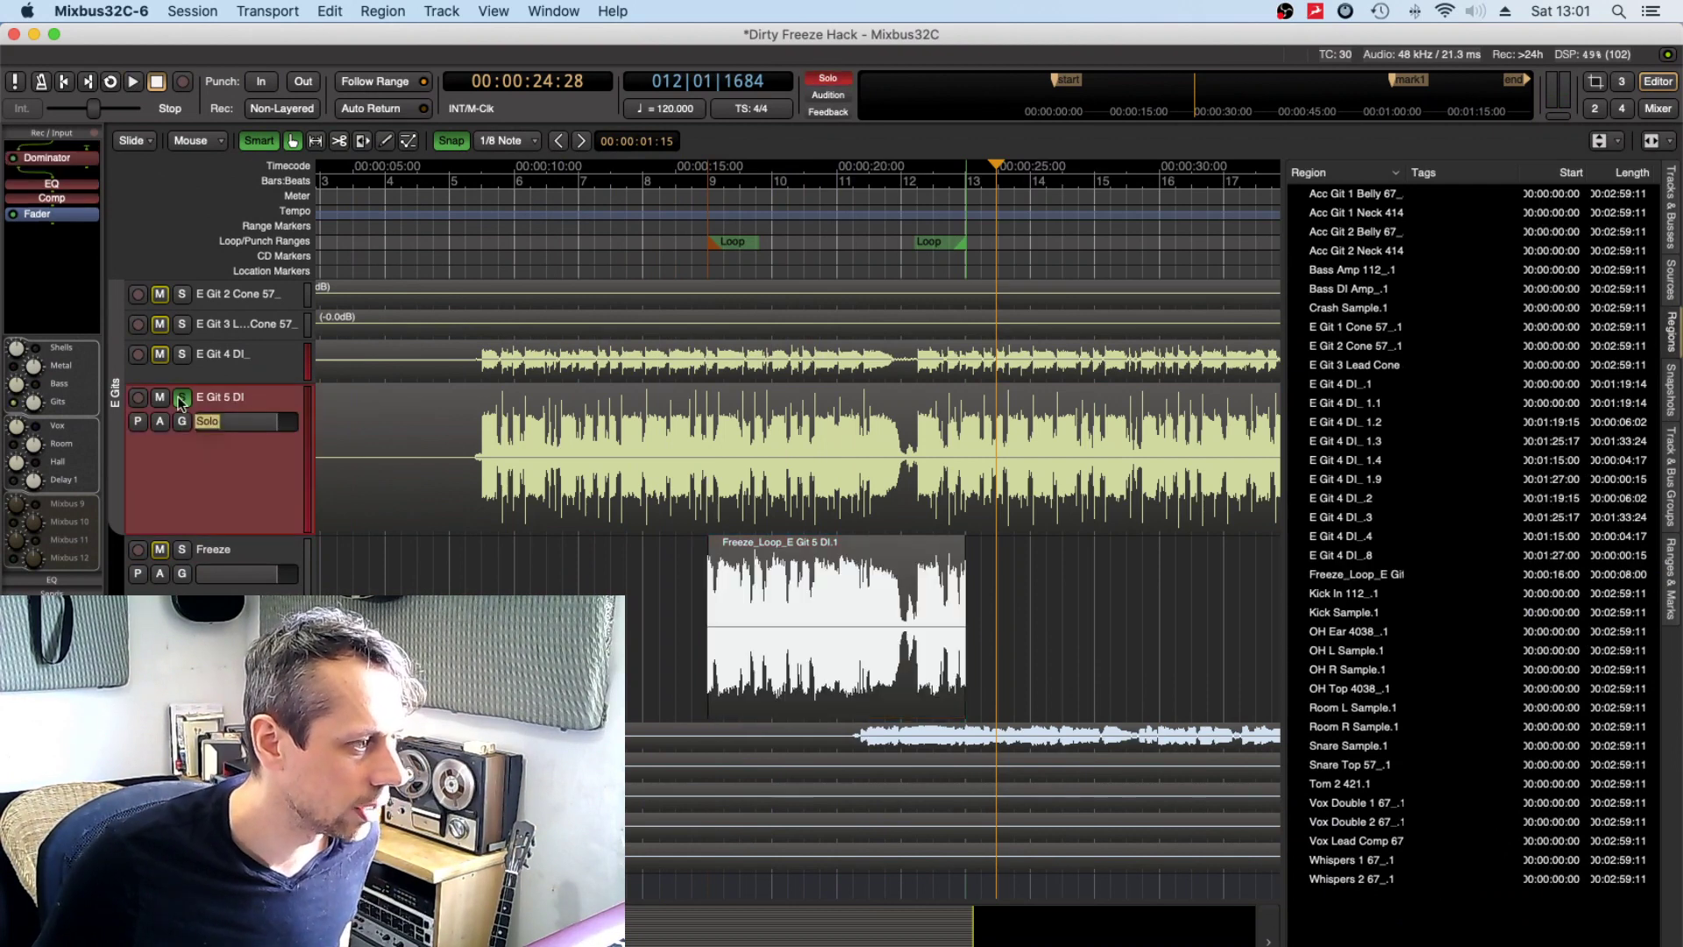
pyautogui.rightClick(237, 404)
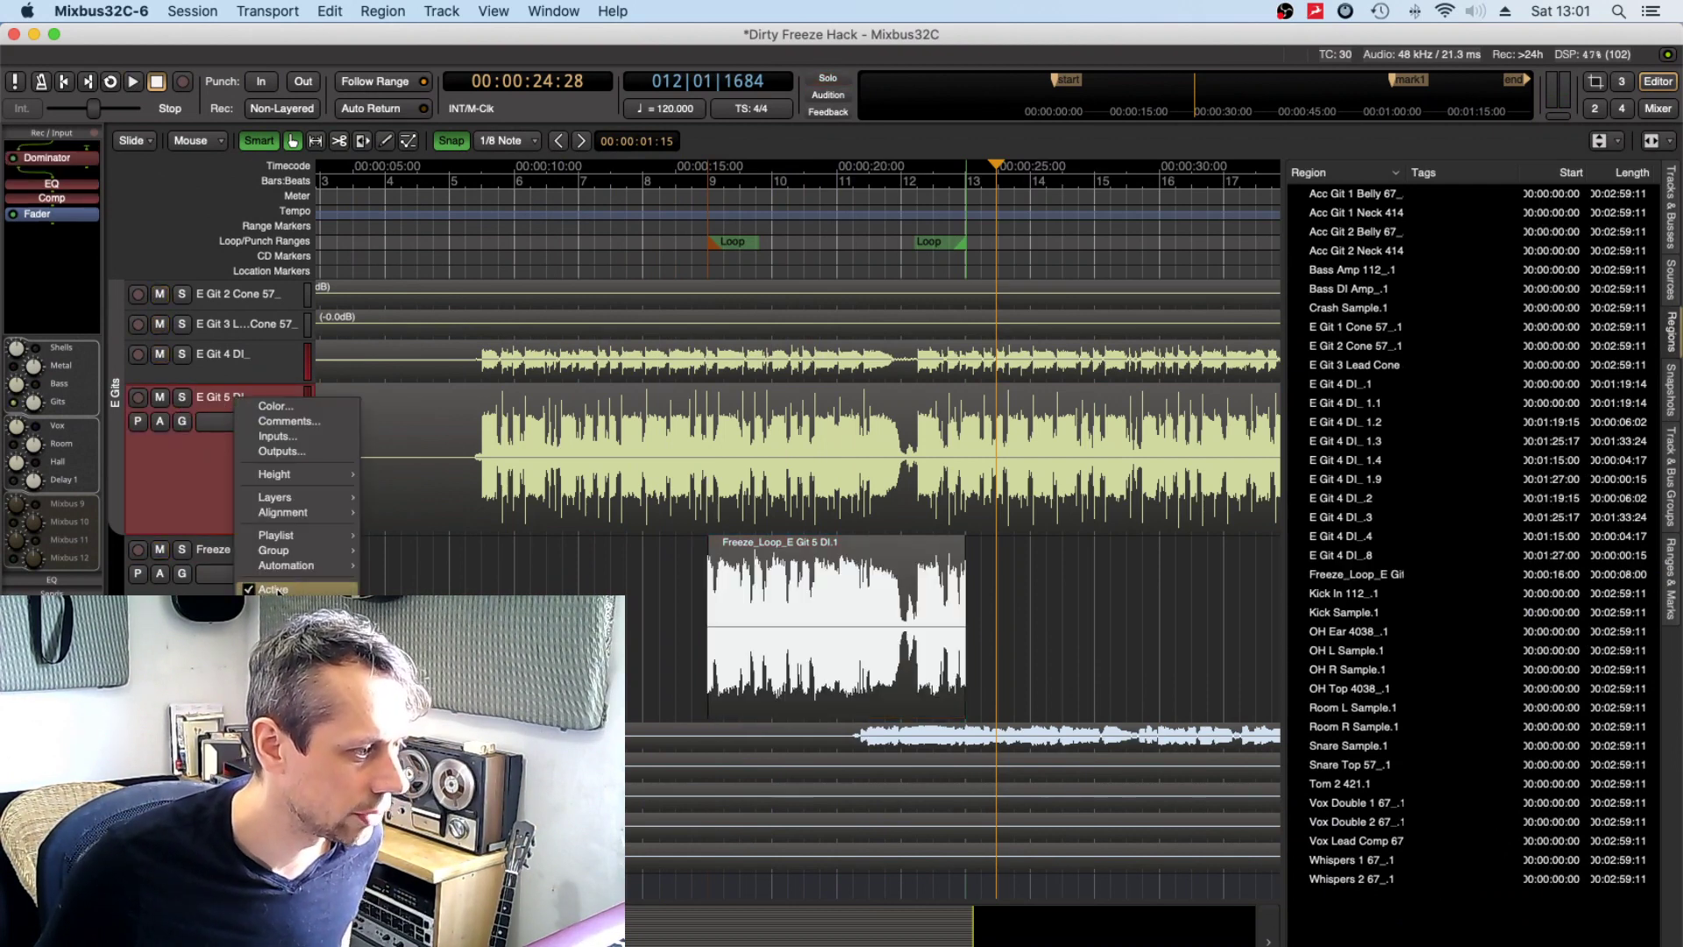
# - Deactivate E Git 5 DI and play the loop with the Freeze track soloed
pyautogui.click(275, 591)
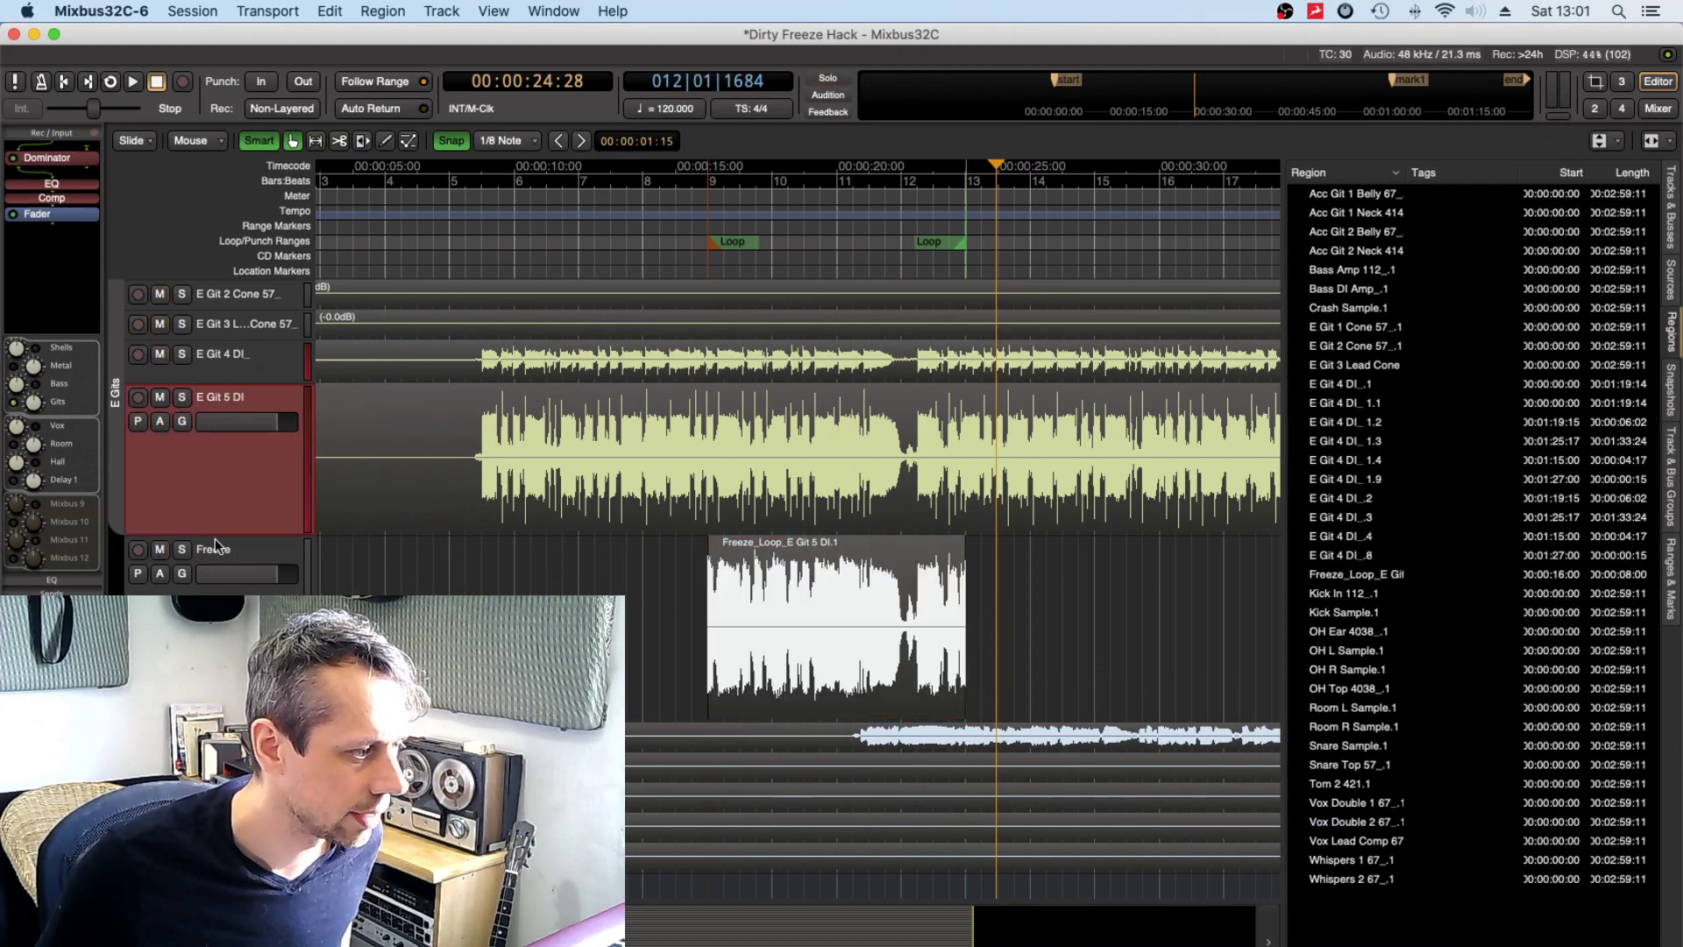
pyautogui.click(311, 553)
pyautogui.click(710, 174)
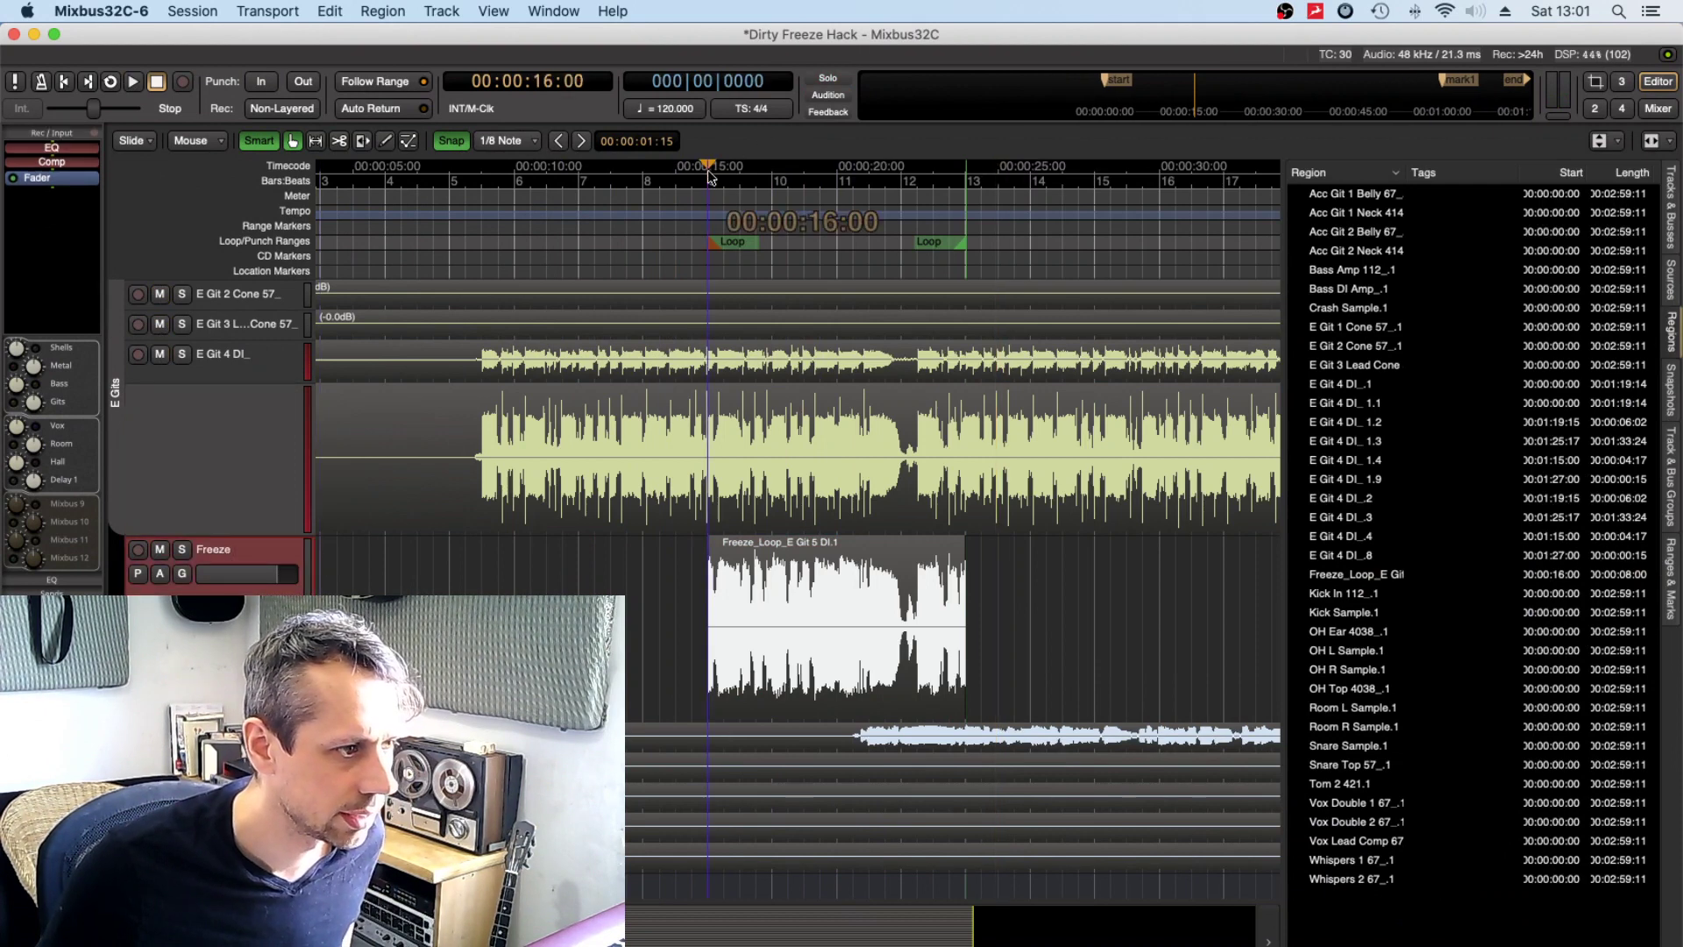
pyautogui.press('space')
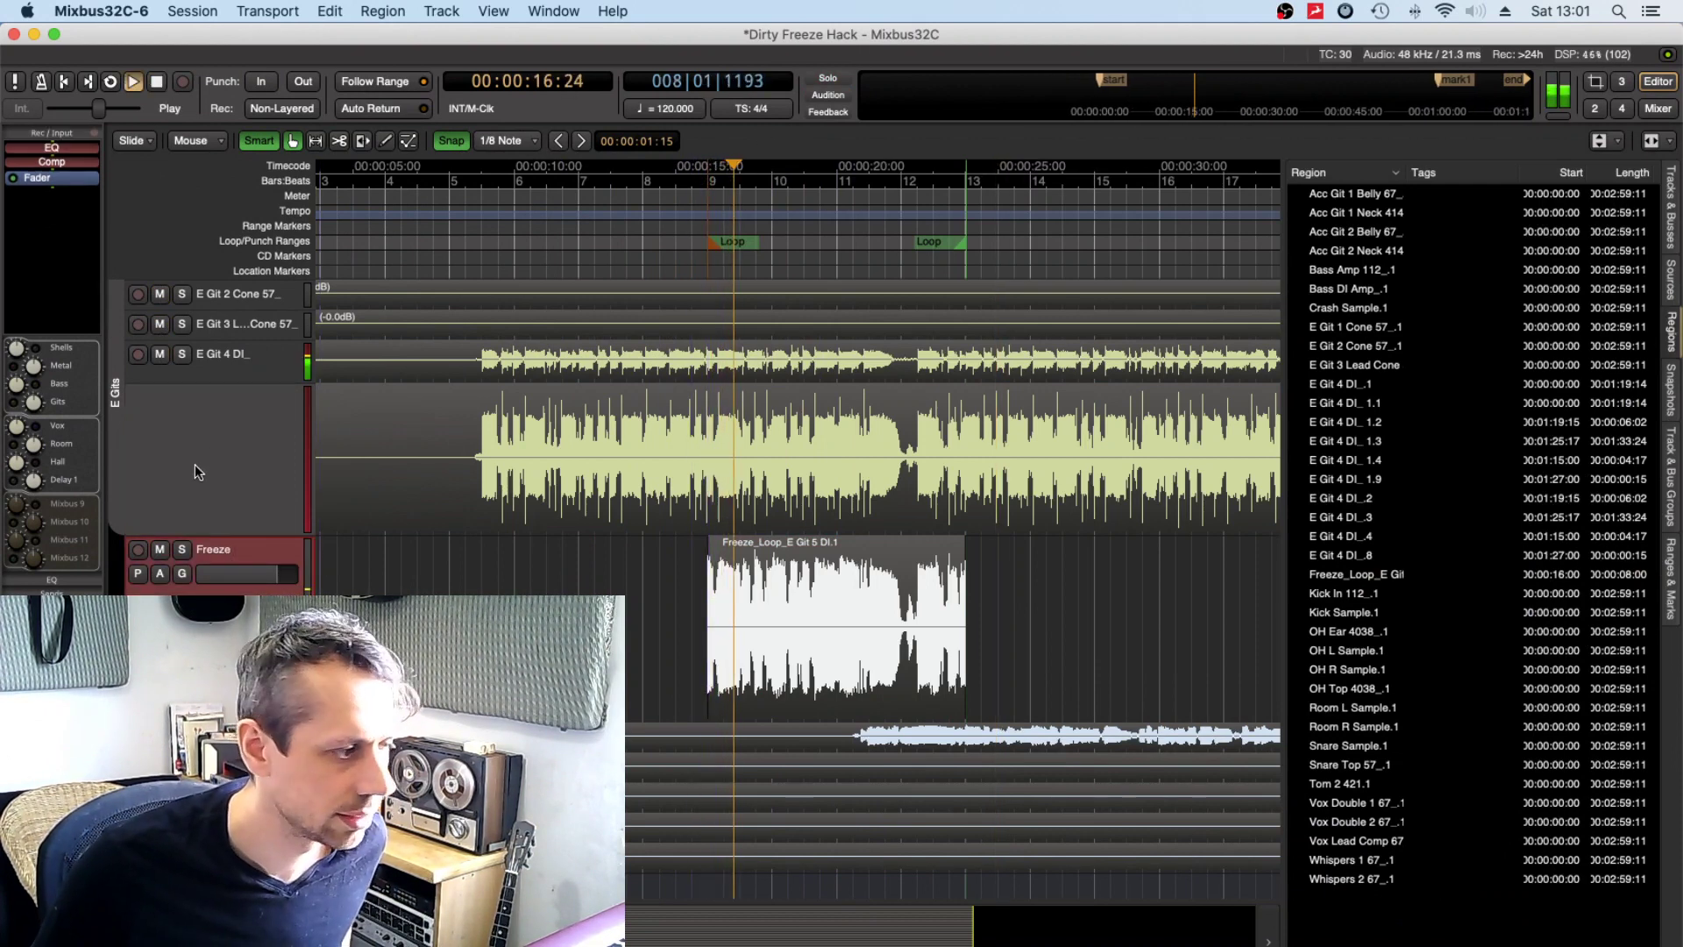
pyautogui.click(180, 549)
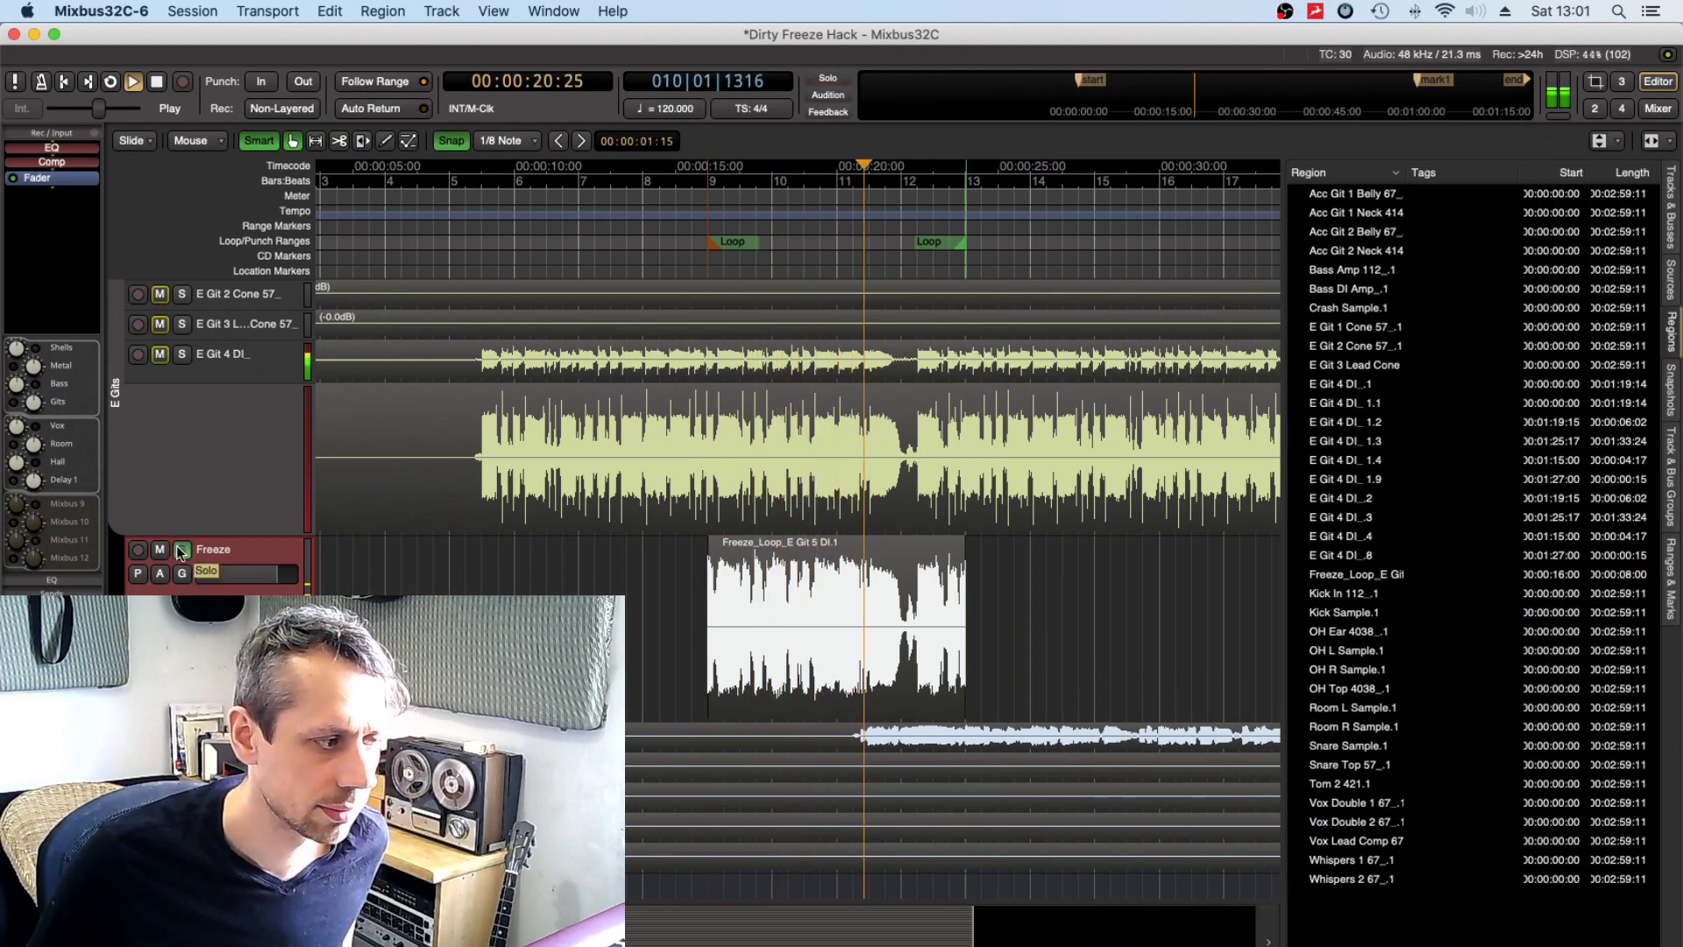
pyautogui.press('space')
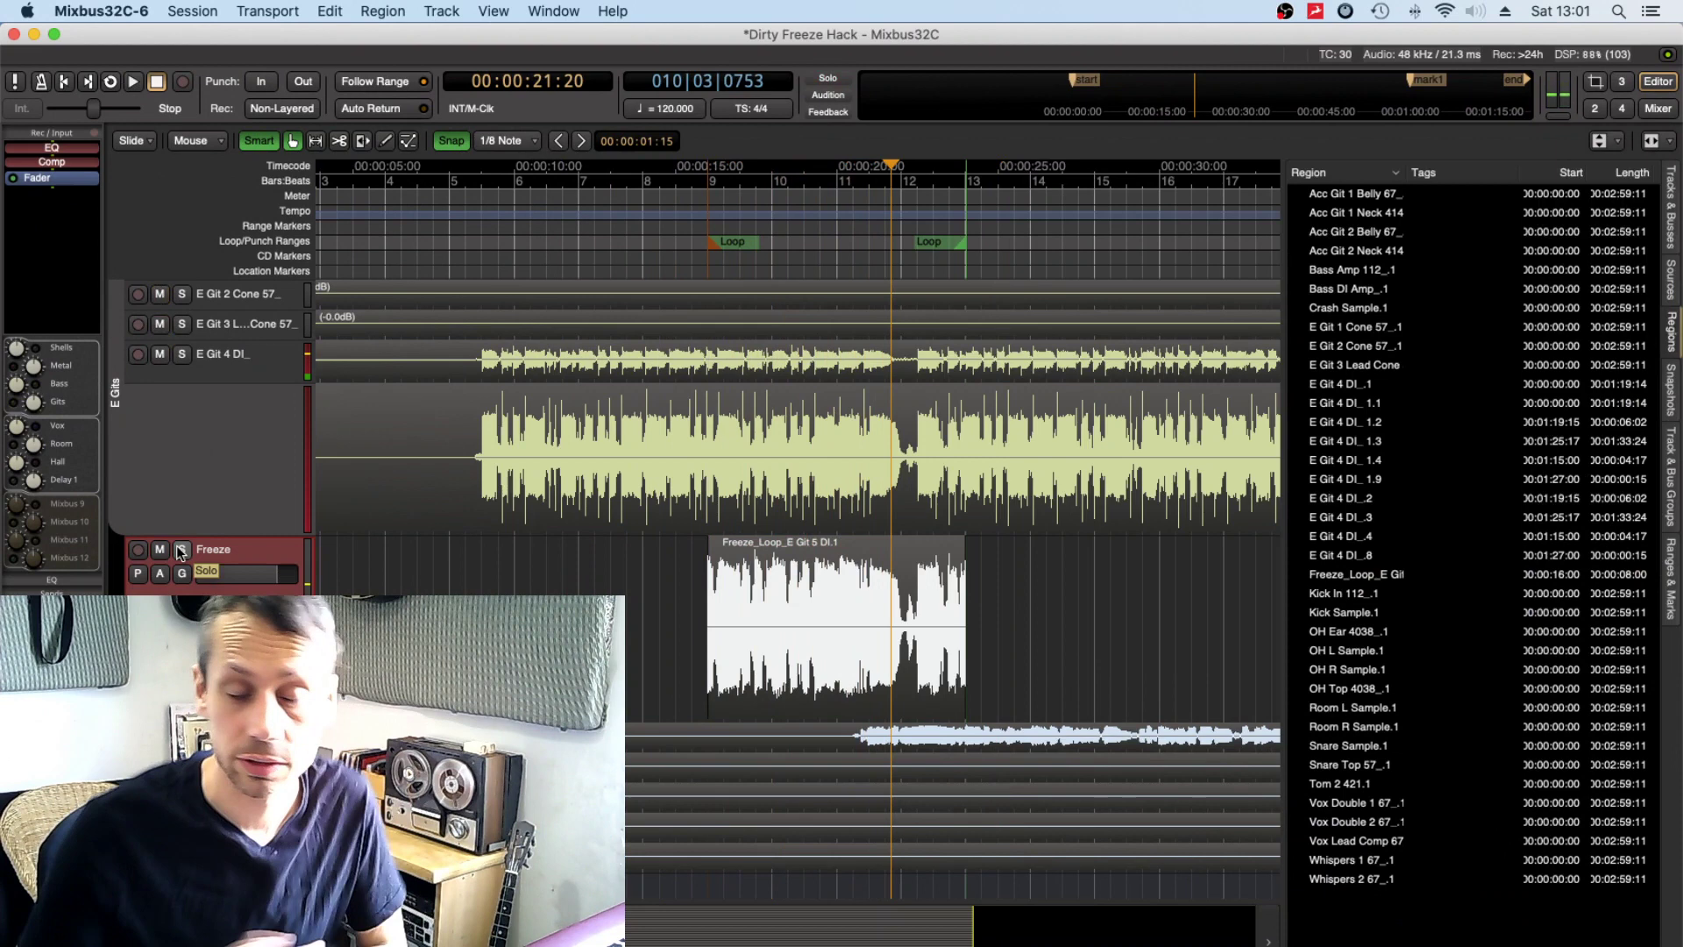